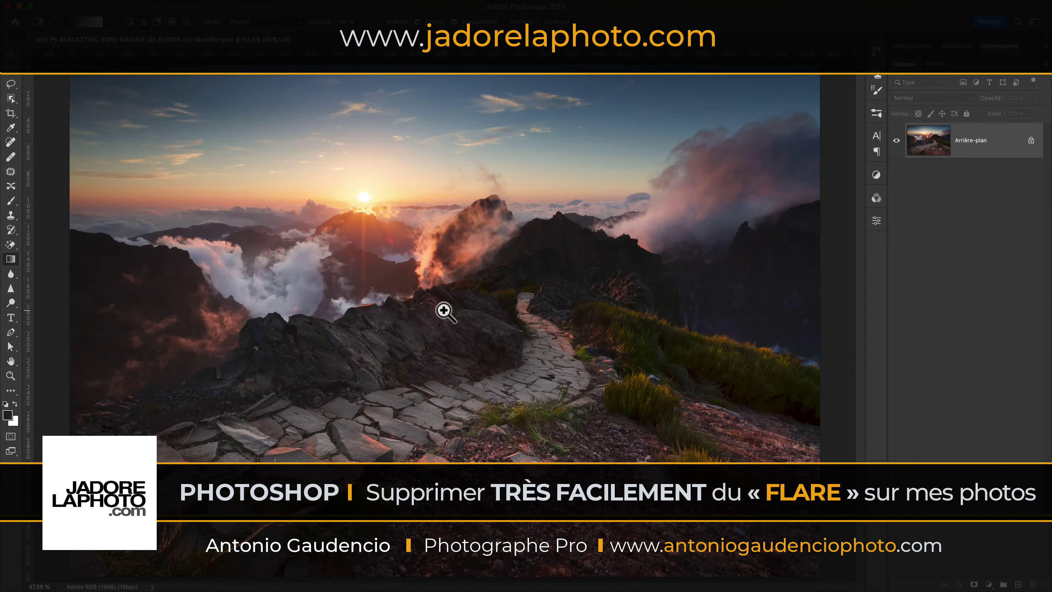
Zoom to 200% and pan to the red flare spots on the rocks and in the sky.
click(444, 310)
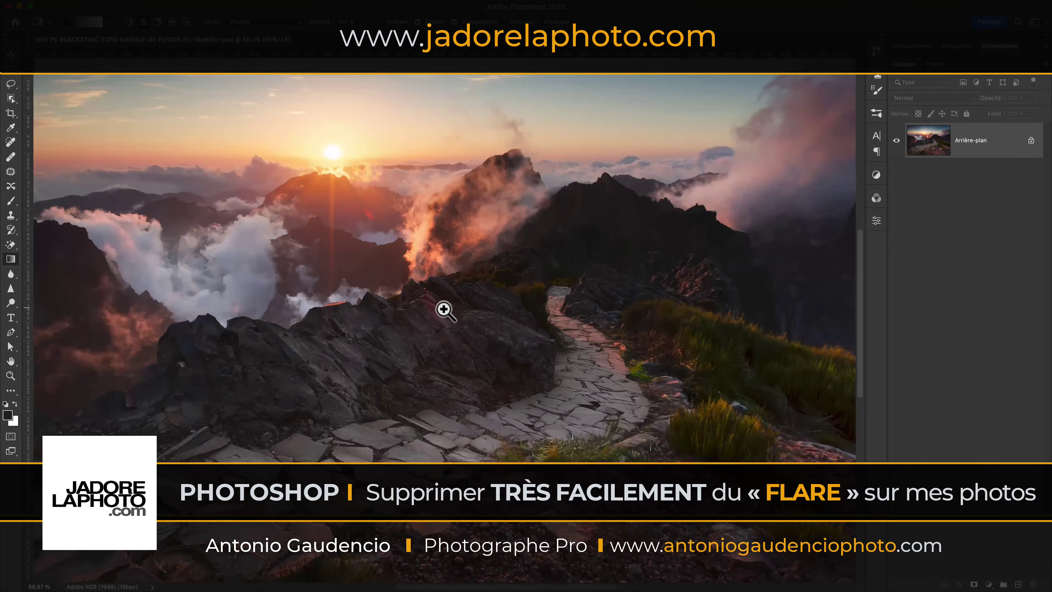
drag(453, 321, 495, 379)
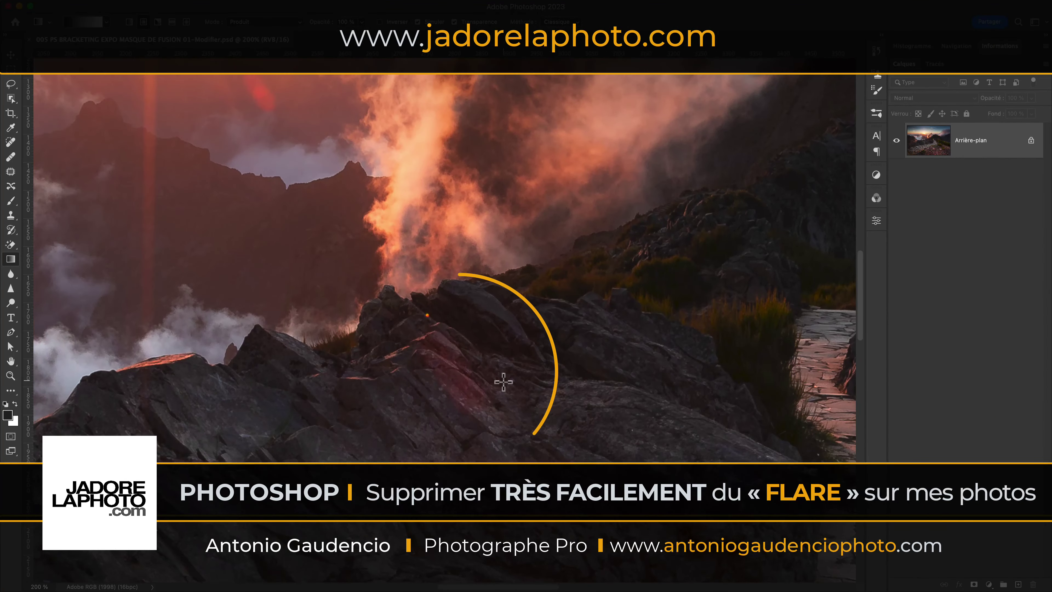
drag(454, 298, 552, 453)
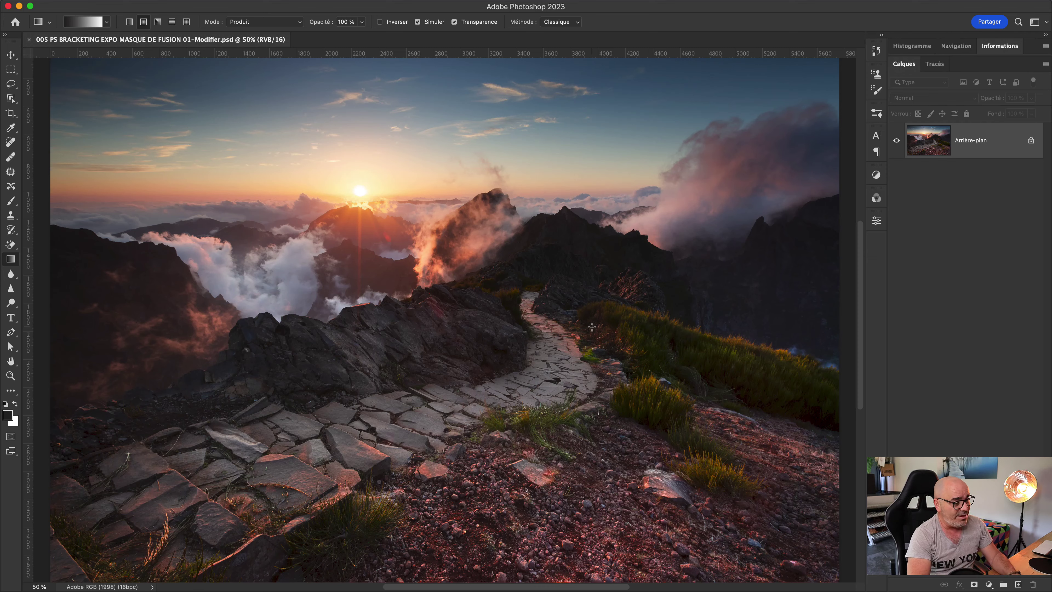
scroll(545, 493, up, 3)
scroll(564, 488, up, 3)
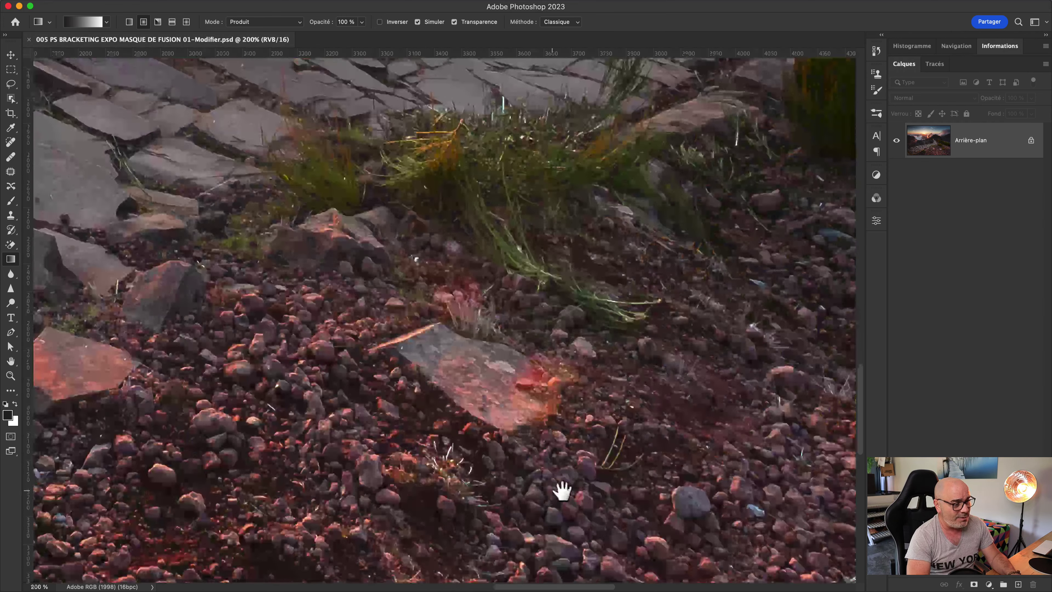
scroll(497, 427, up, 2)
scroll(669, 345, up, 5)
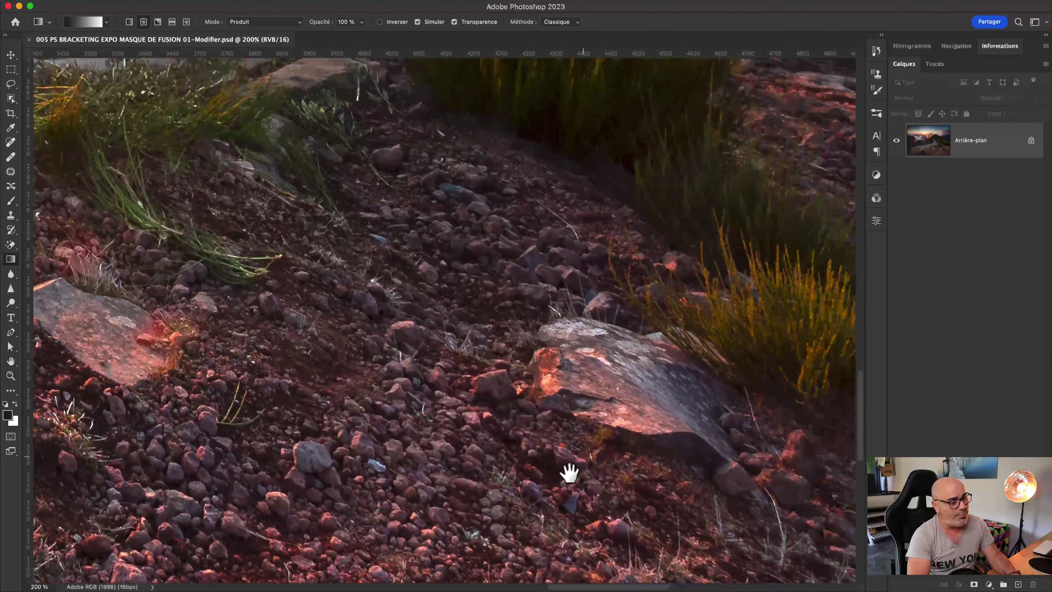
scroll(565, 470, right, 4)
scroll(496, 442, up, 3)
scroll(497, 442, right, 2)
scroll(525, 387, up, 2)
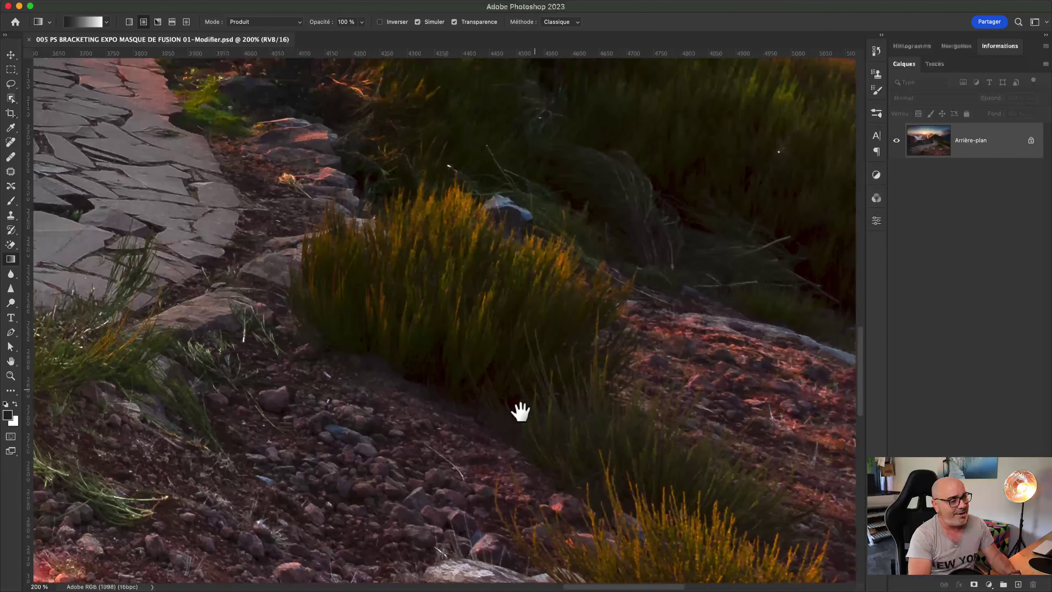
scroll(521, 411, right, 2)
scroll(588, 356, up, 3)
scroll(580, 354, right, 1)
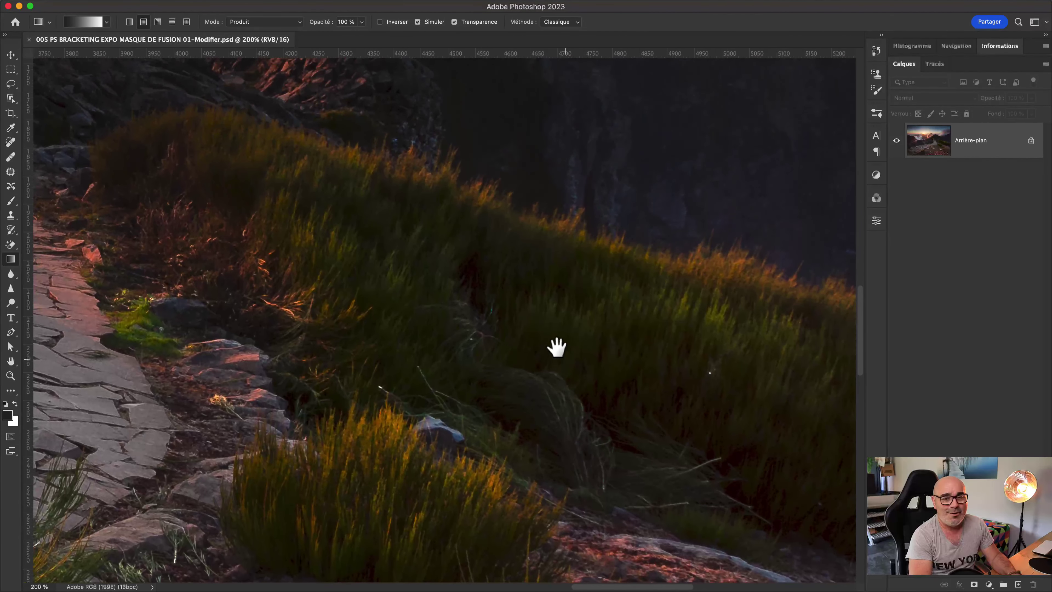
scroll(541, 338, up, 3)
scroll(541, 338, left, 2)
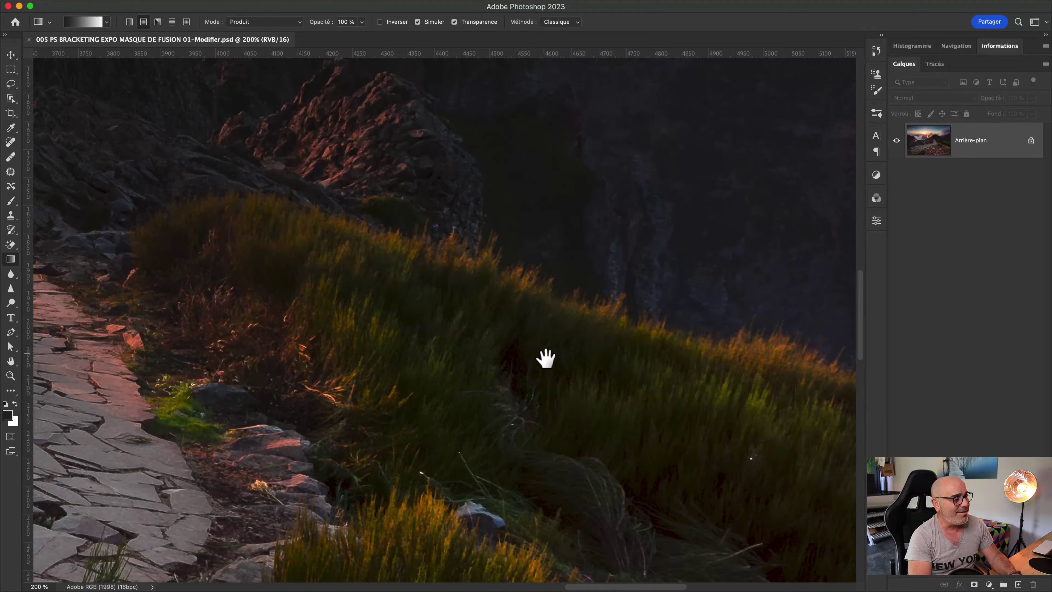
scroll(544, 357, up, 2)
scroll(481, 380, right, 2)
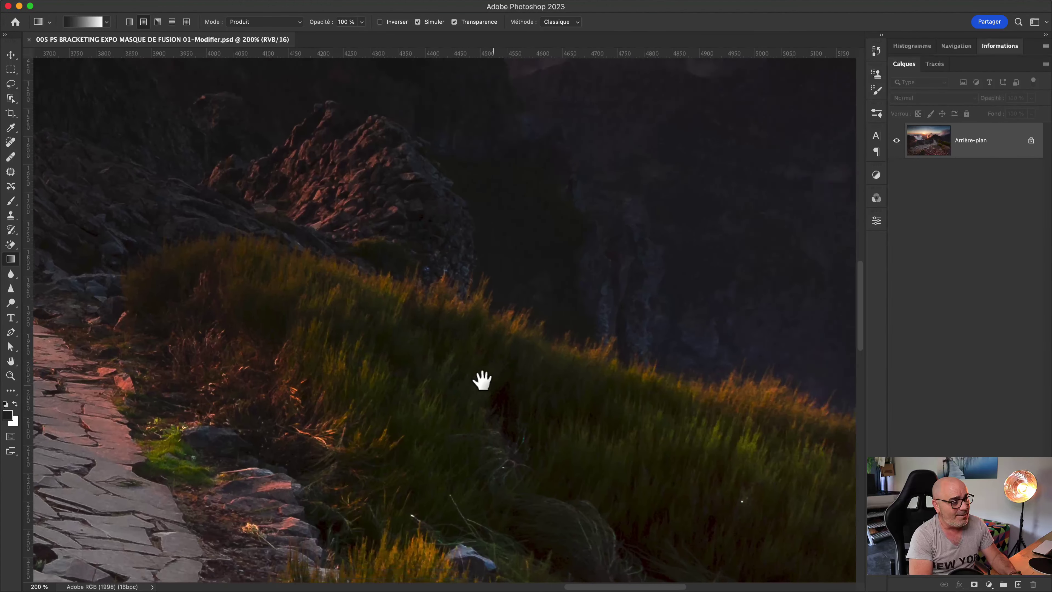
scroll(547, 416, down, 2)
scroll(397, 306, right, 2)
scroll(654, 349, right, 1)
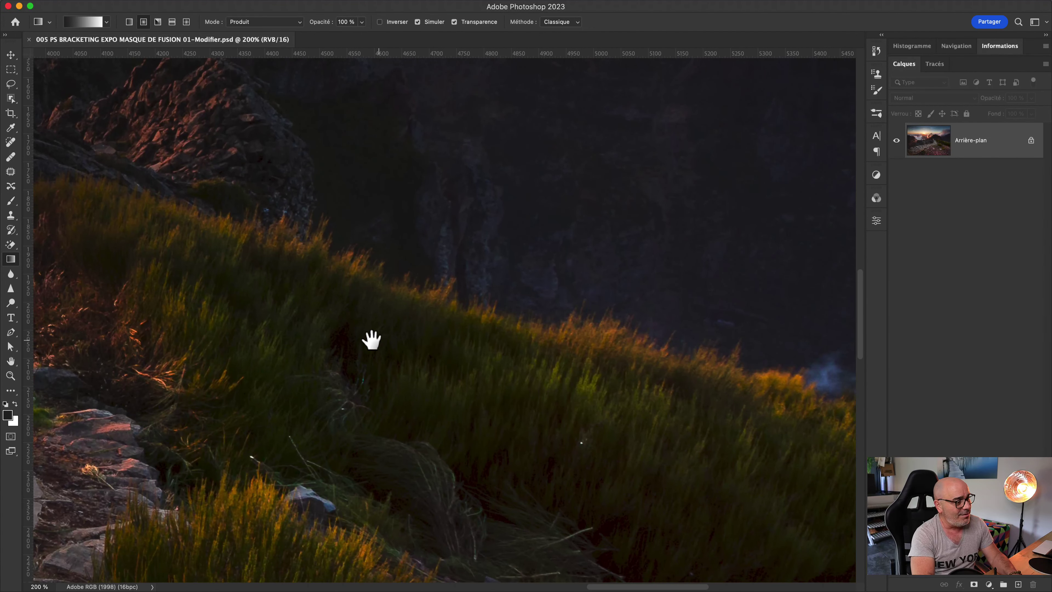
scroll(371, 339, left, 3)
scroll(576, 446, left, 3)
scroll(429, 340, up, 3)
scroll(505, 357, up, 2)
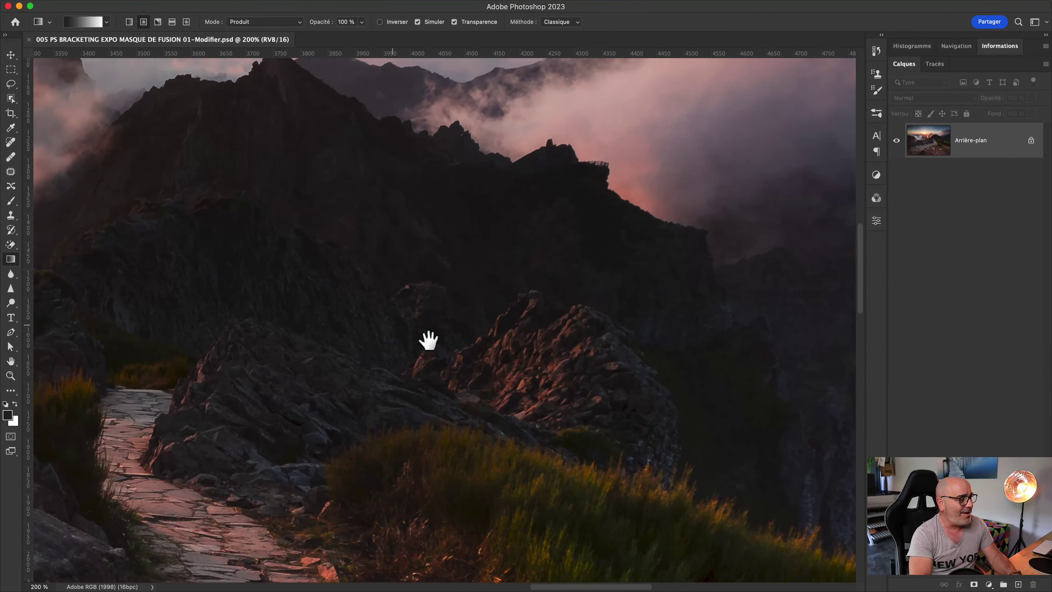
scroll(428, 340, left, 5)
scroll(697, 352, left, 2)
scroll(434, 341, up, 5)
scroll(641, 427, left, 3)
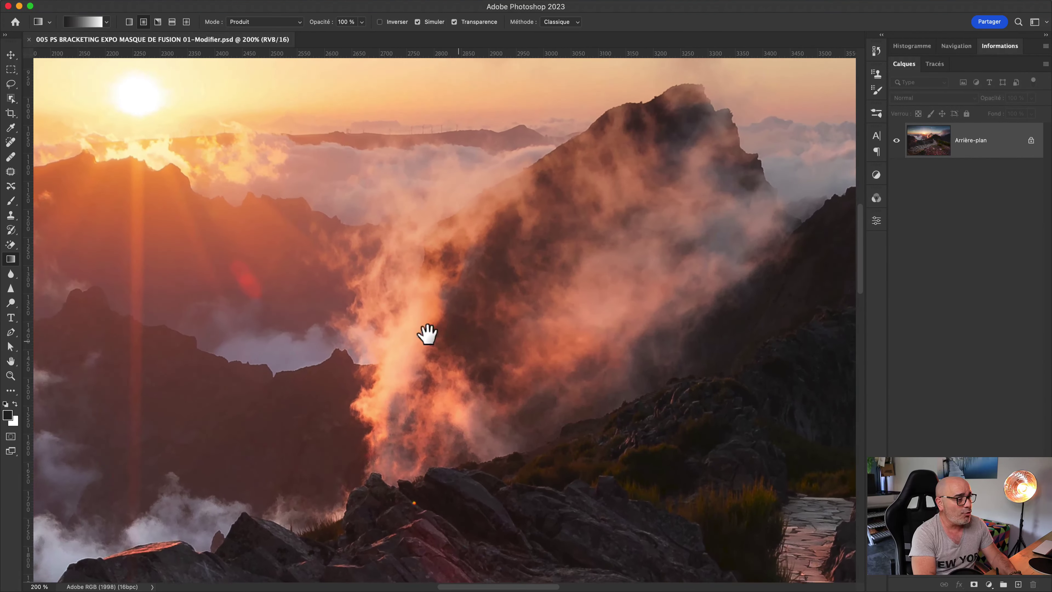
scroll(373, 338, left, 1)
scroll(500, 313, right, 1)
scroll(369, 380, left, 6)
scroll(369, 381, down, 2)
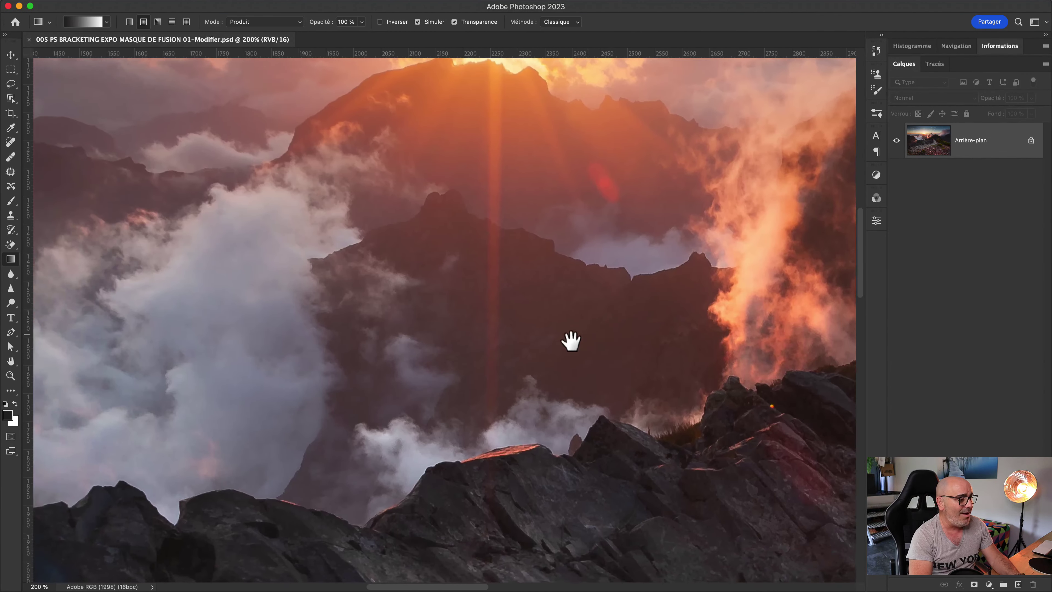
scroll(538, 357, left, 1)
scroll(505, 376, left, 3)
scroll(583, 400, up, 4)
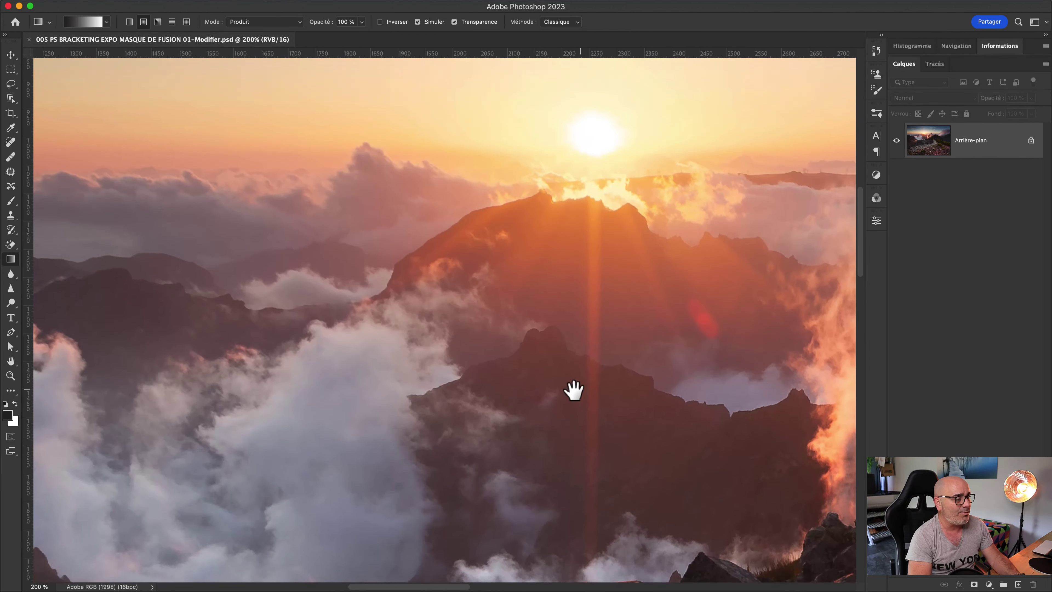
scroll(596, 373, down, 5)
key(super+0)
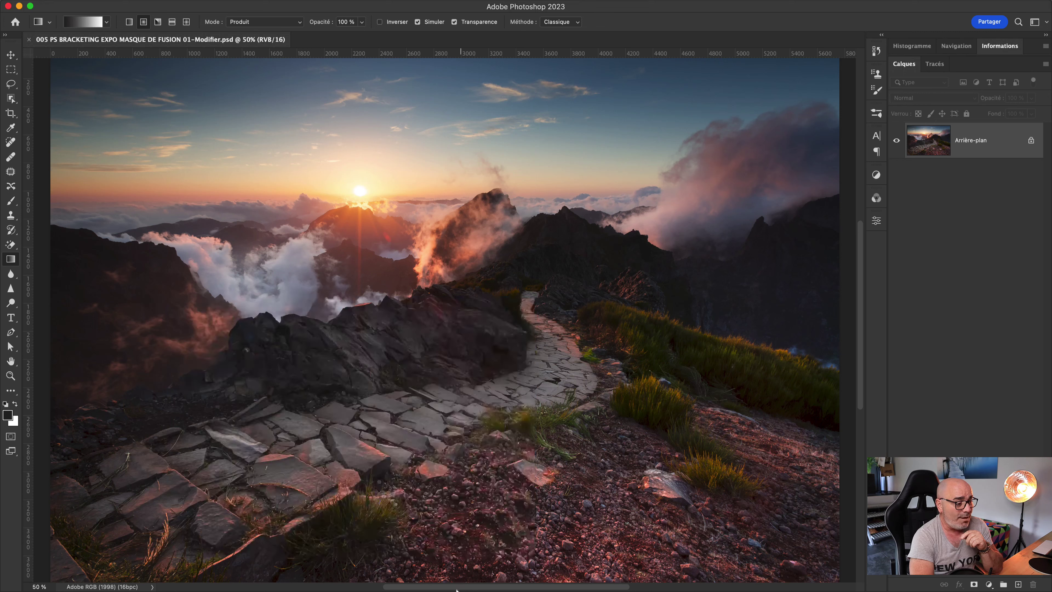
In Lightroom Classic, zoom on the sun in the darker frame, then show bracket photo 7.
click(469, 577)
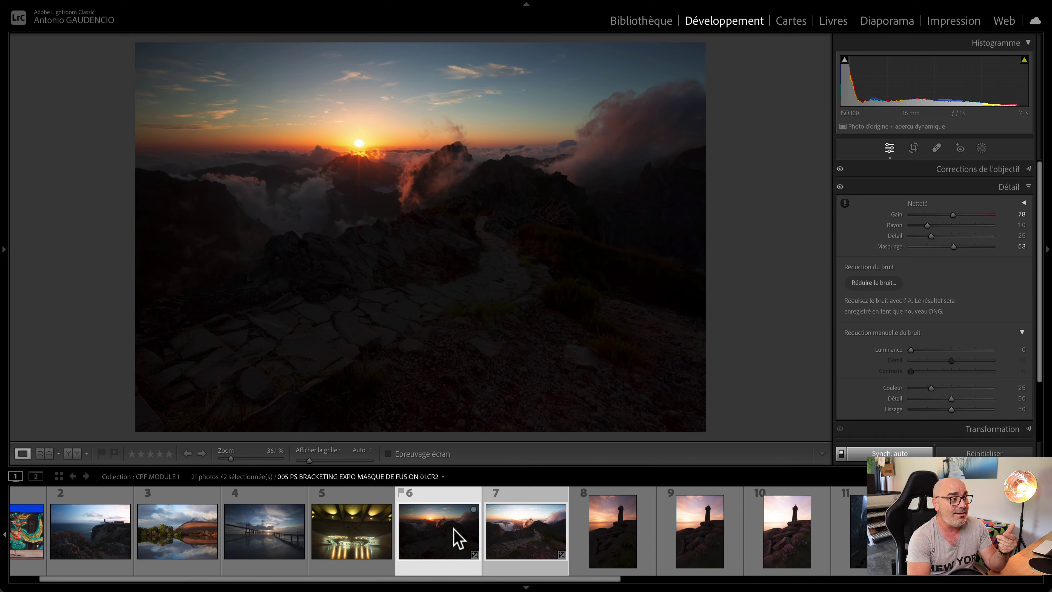
click(375, 134)
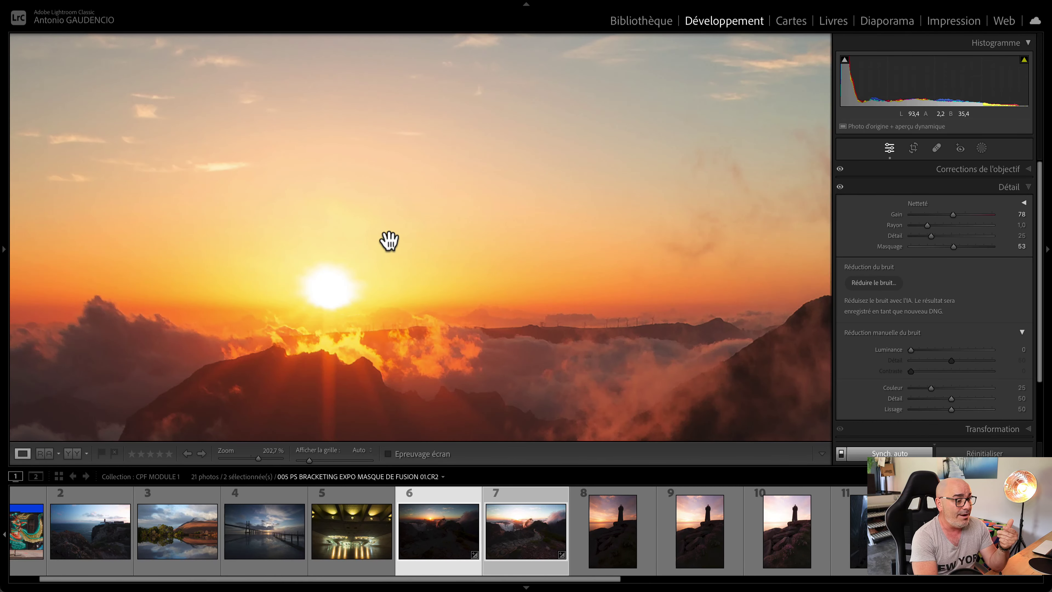
click(390, 242)
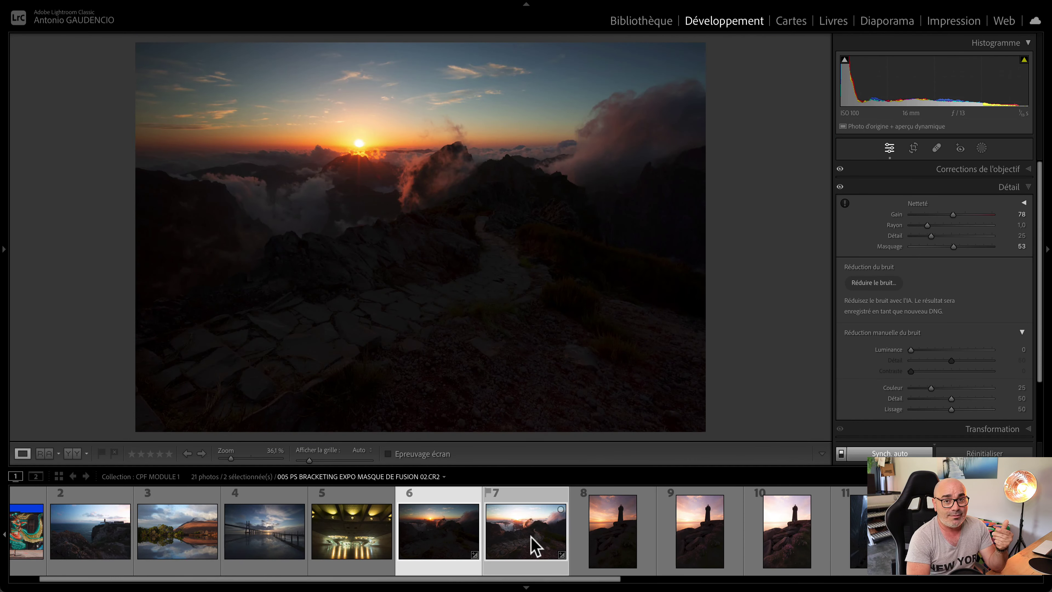
click(532, 545)
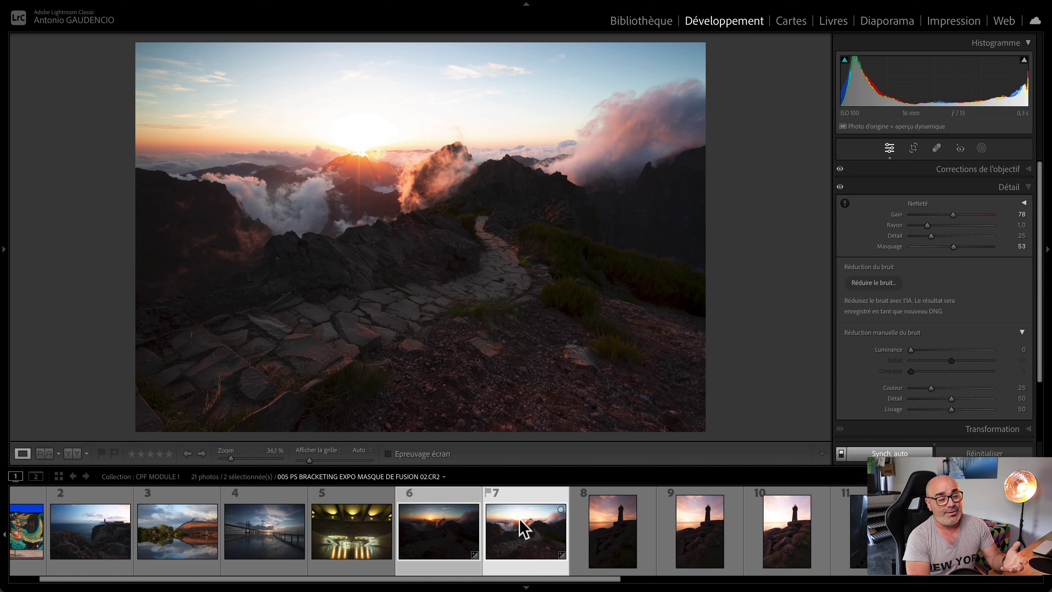
Back in Photoshop, zoom to 200% on the sun and its flare, then fit the image.
mouse_move(468, 585)
click(450, 577)
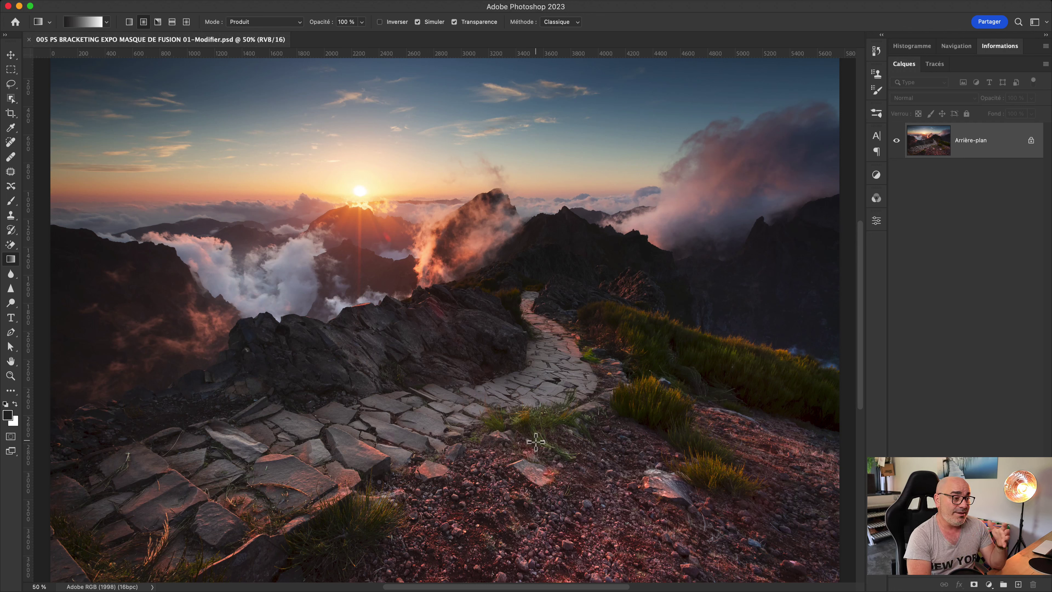
click(347, 185)
drag(416, 221, 404, 263)
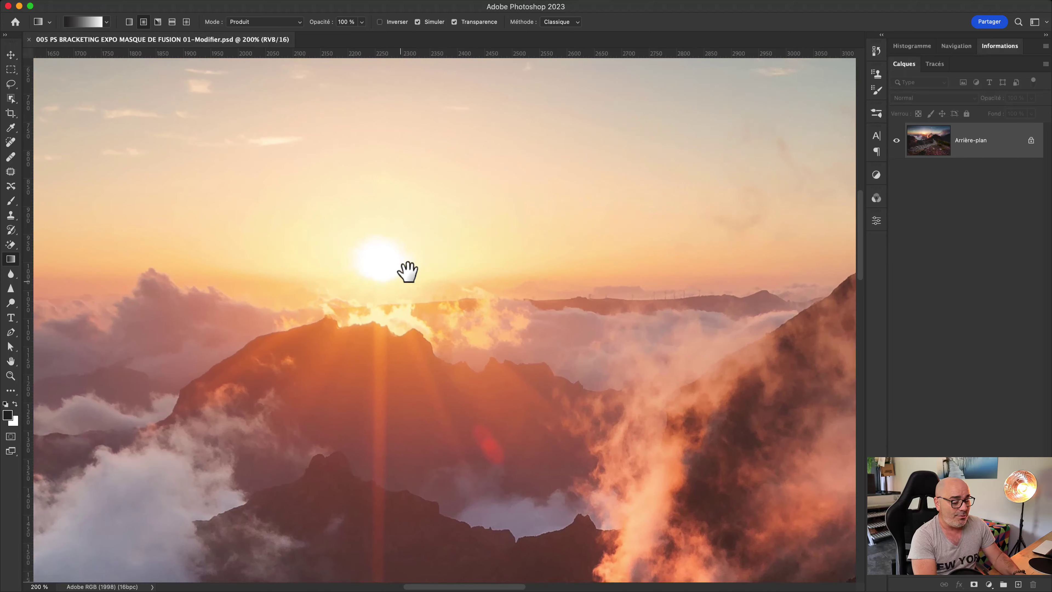
key(super+0)
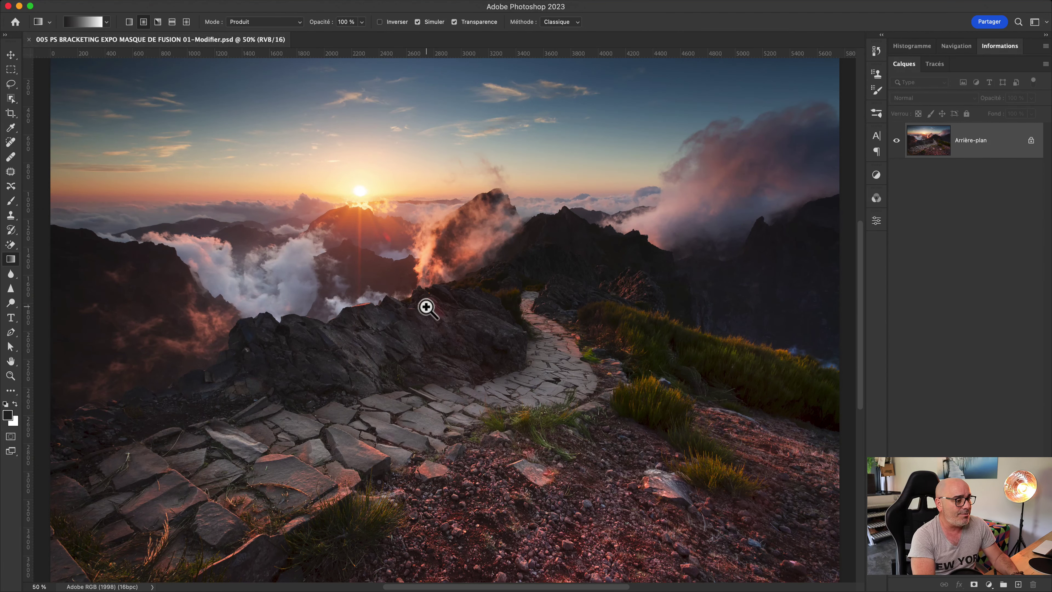
Zoom in and pan to the sky flare spot, then fit the whole image in the window.
scroll(427, 312, up, 5)
scroll(481, 352, up, 3)
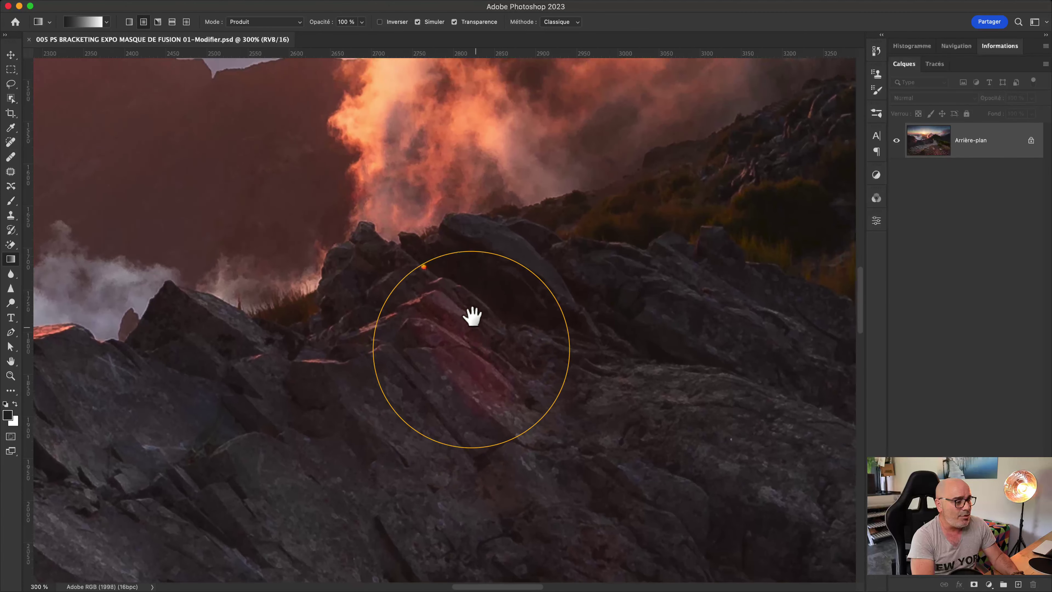
scroll(481, 387, up, 3)
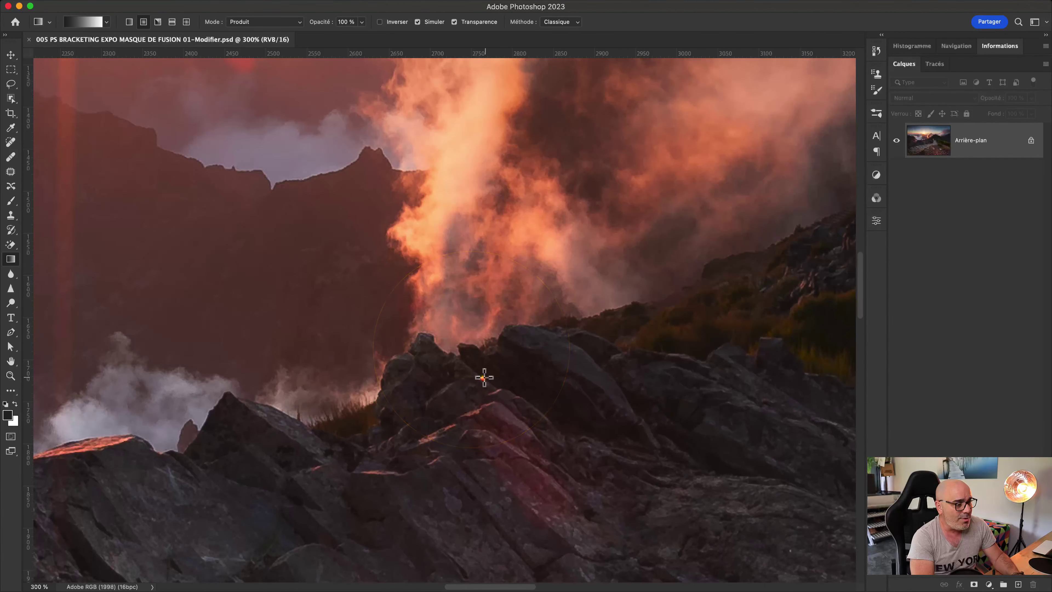
mouse_move(446, 341)
mouse_down()
mouse_move(476, 365)
mouse_move(559, 522)
mouse_up()
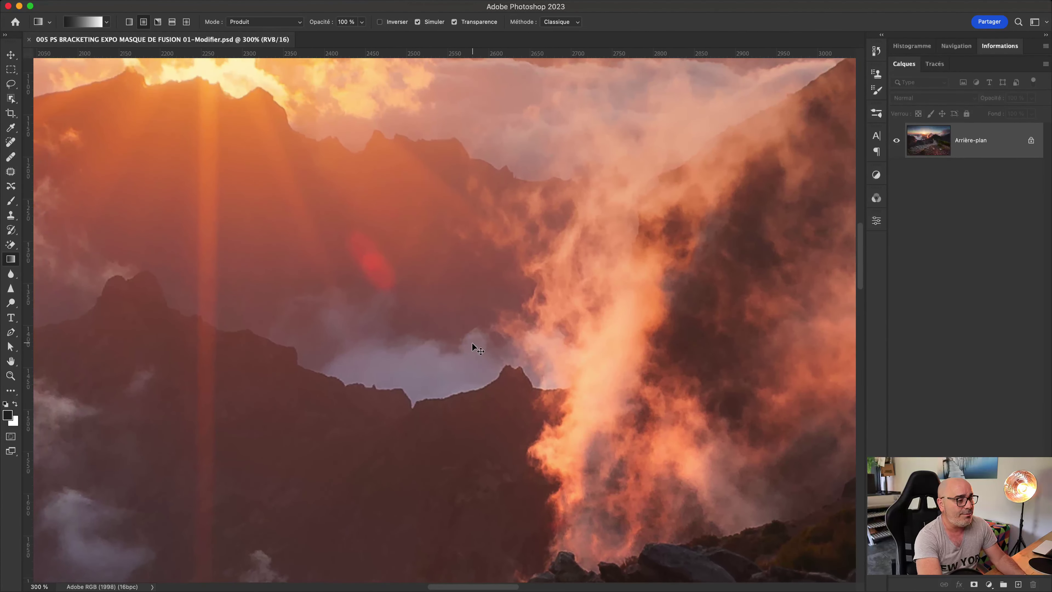
scroll(472, 342, down, 2)
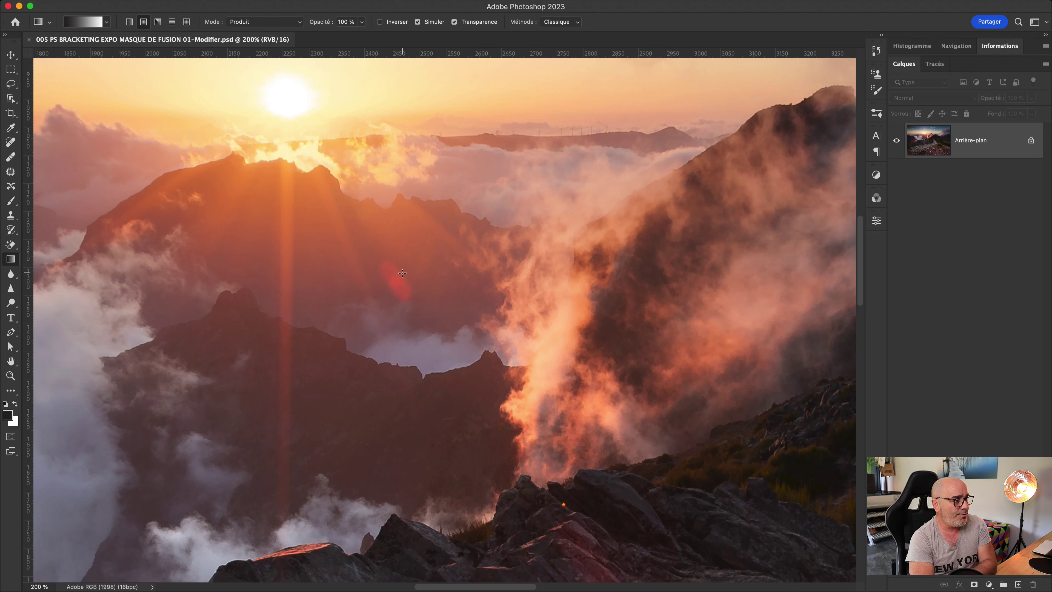
key(super+0)
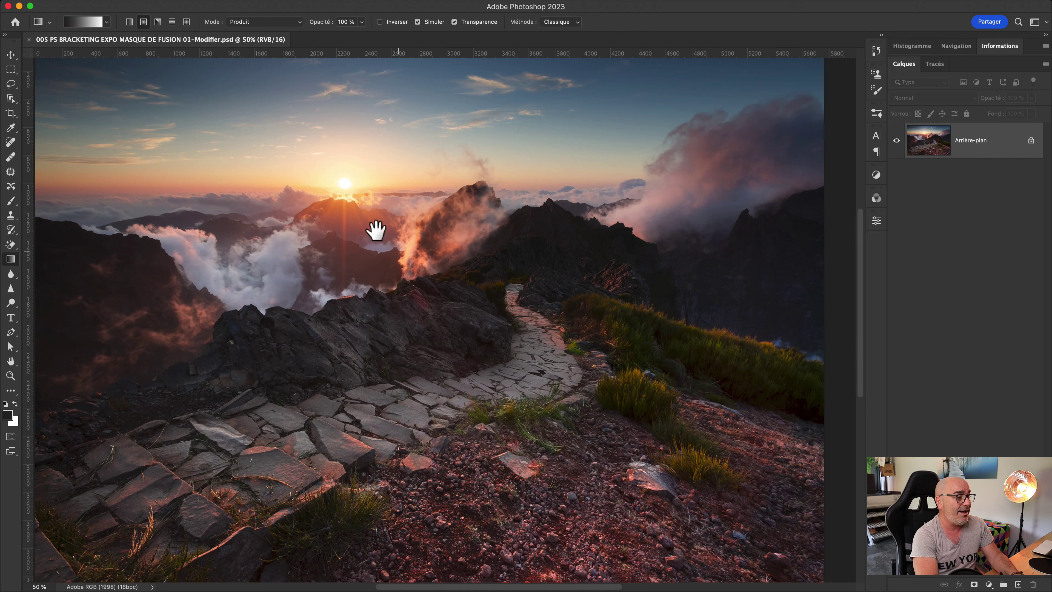
Zoom and pan over the sun, sunlit peaks, rocks and sky, then fit the image.
scroll(340, 211, up, 5)
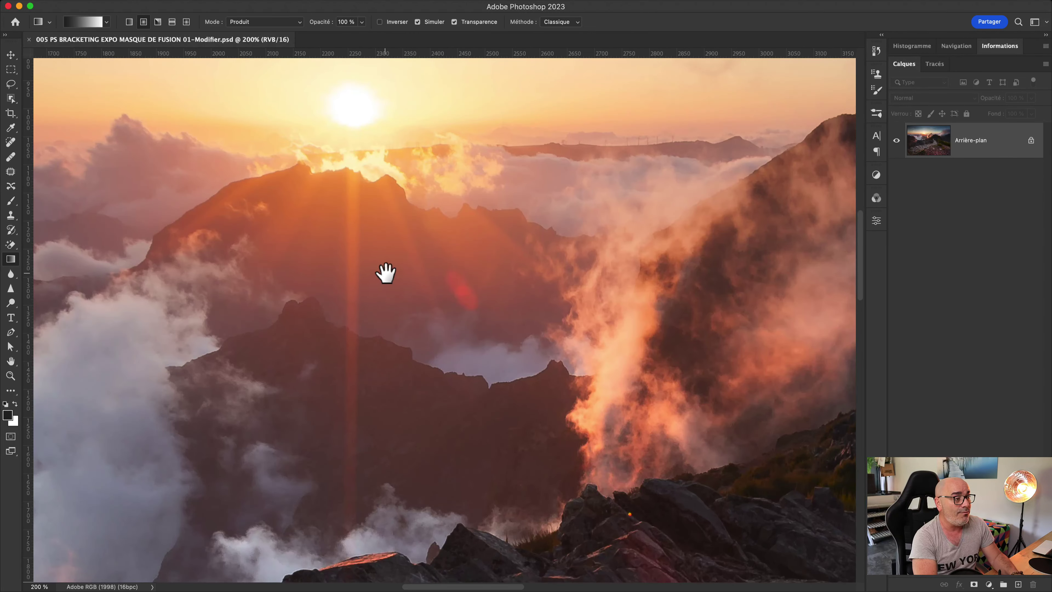
drag(385, 273, 388, 367)
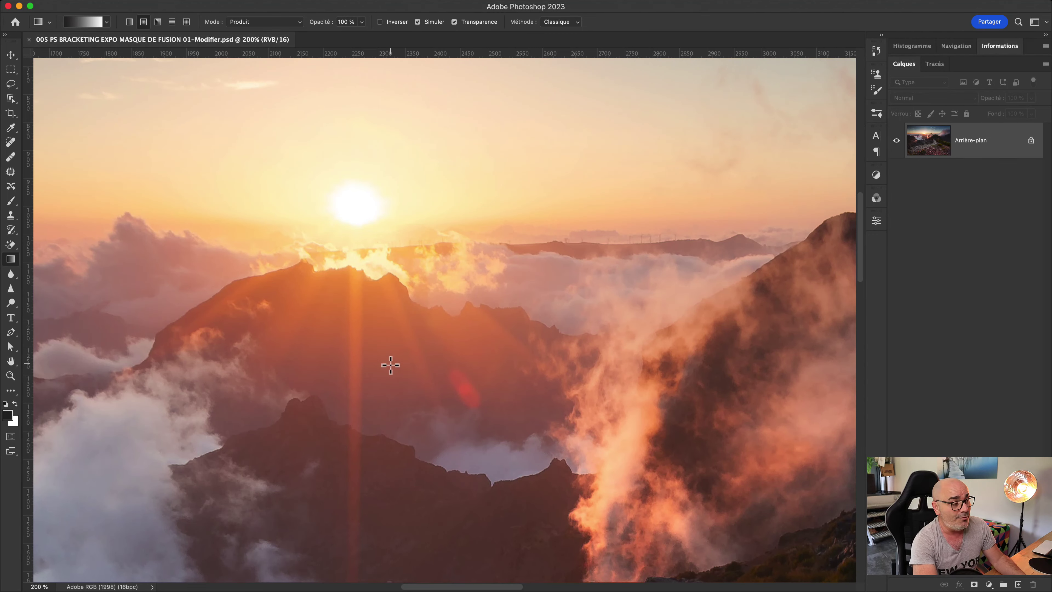
scroll(657, 218, down, 5)
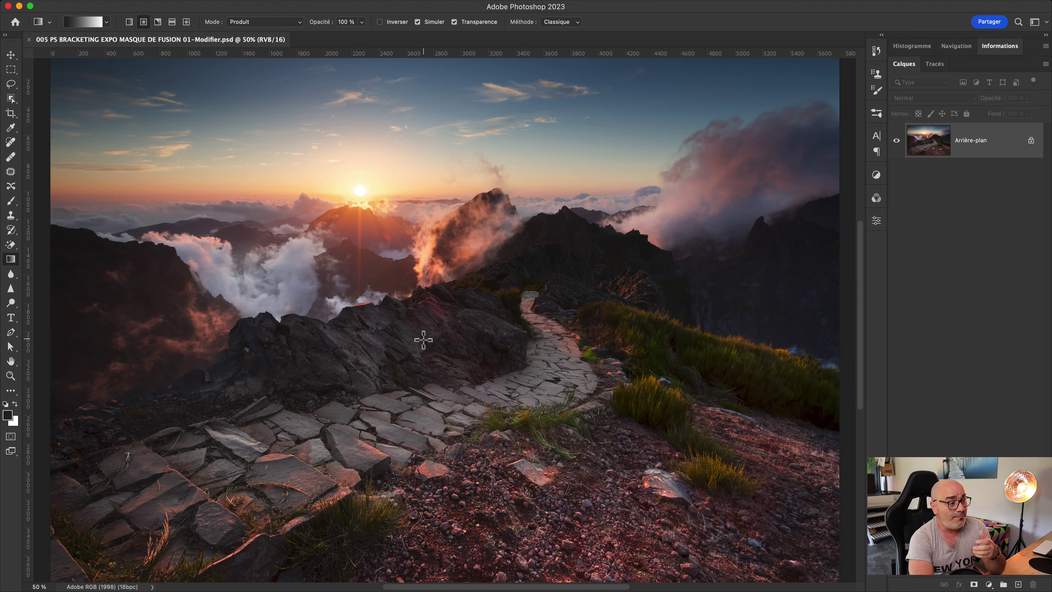
click(352, 220)
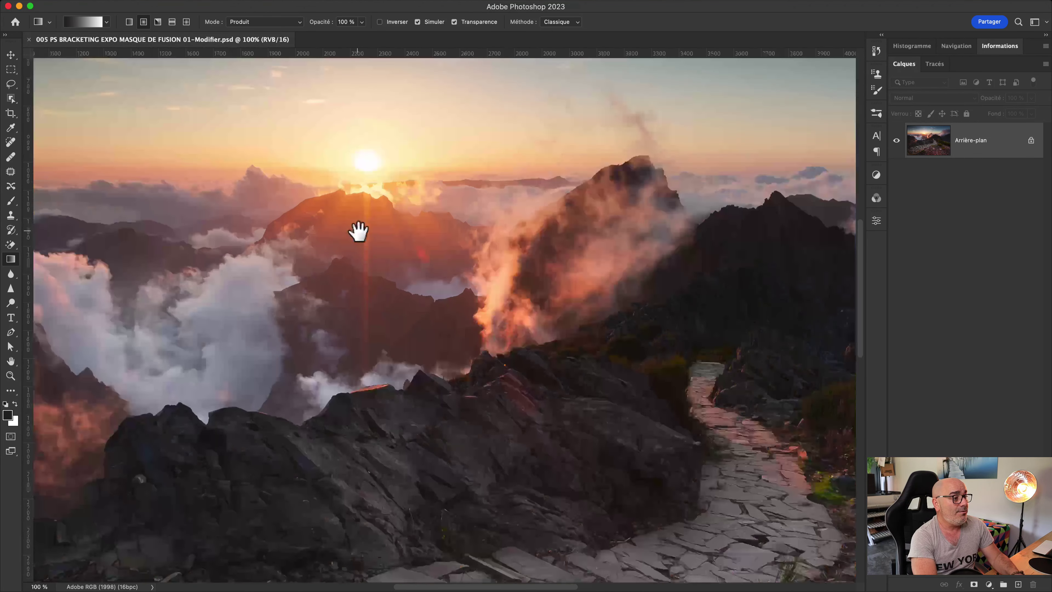
drag(357, 228, 359, 281)
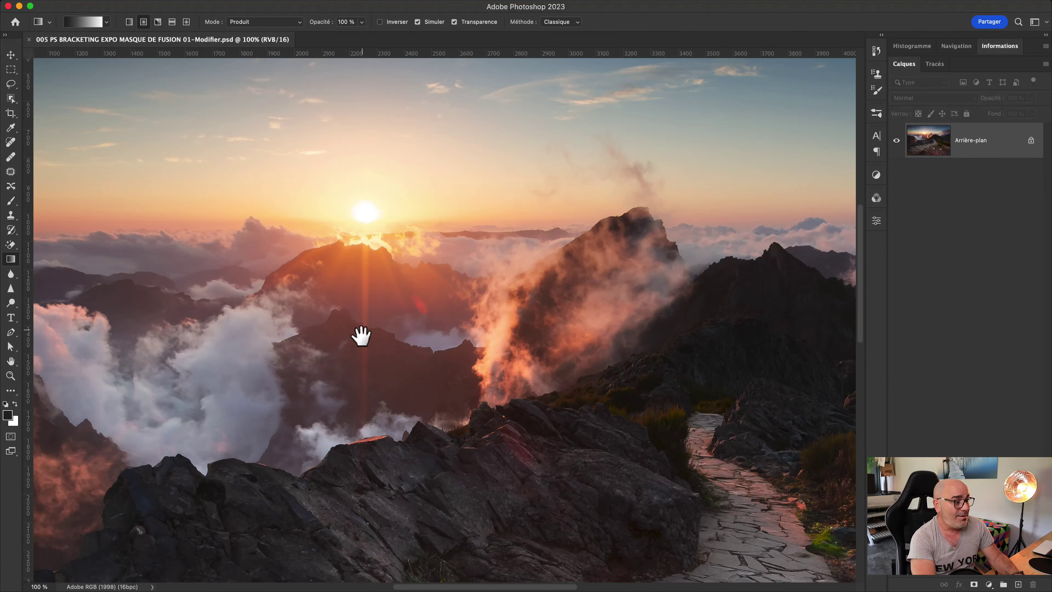
click(360, 282)
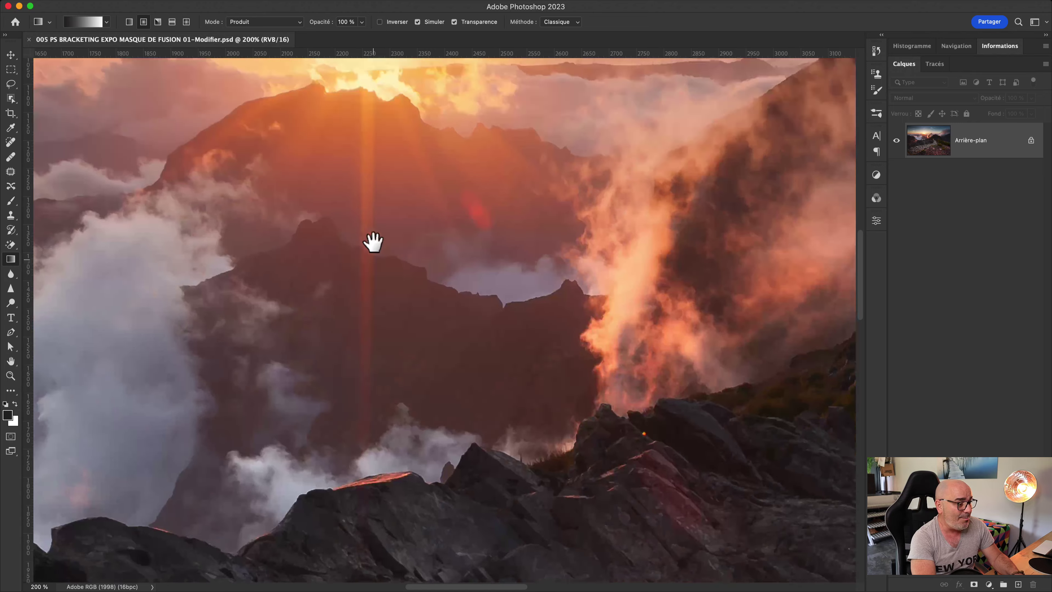
drag(372, 392, 371, 226)
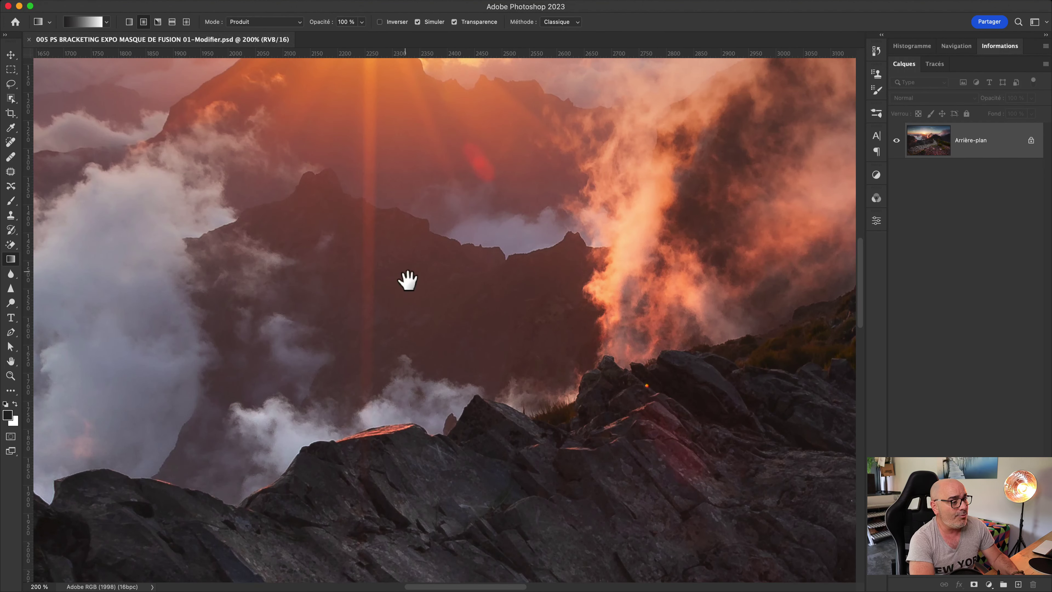
drag(404, 279, 392, 322)
mouse_move(411, 277)
mouse_down()
mouse_move(408, 331)
mouse_move(383, 254)
mouse_up()
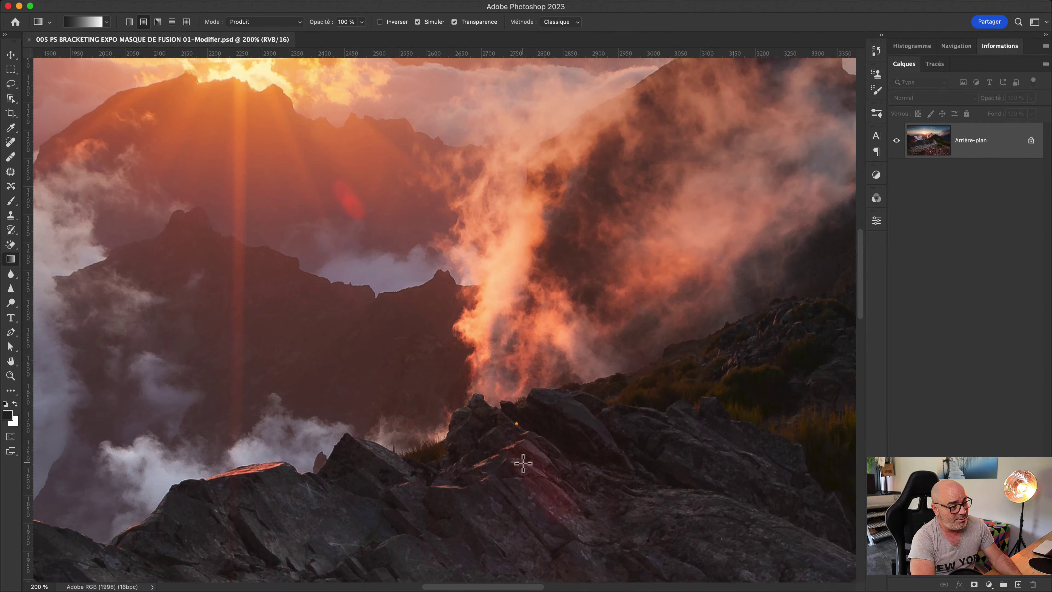
key(super+0)
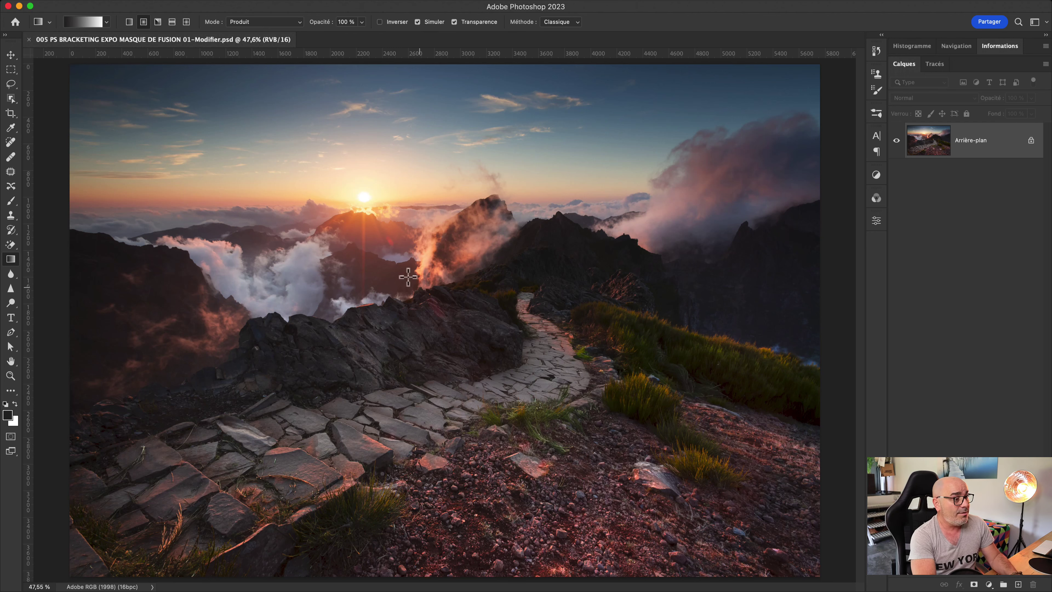
Magnify the red flare spot on the ridge below the sun, then zoom out two steps.
click(383, 255)
drag(384, 257, 408, 318)
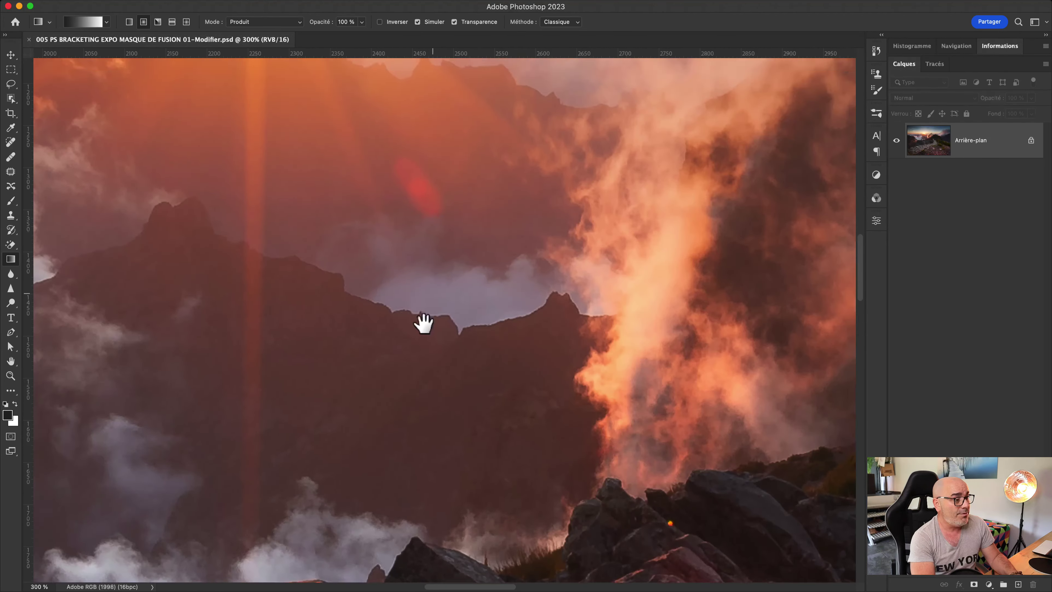
click(408, 318)
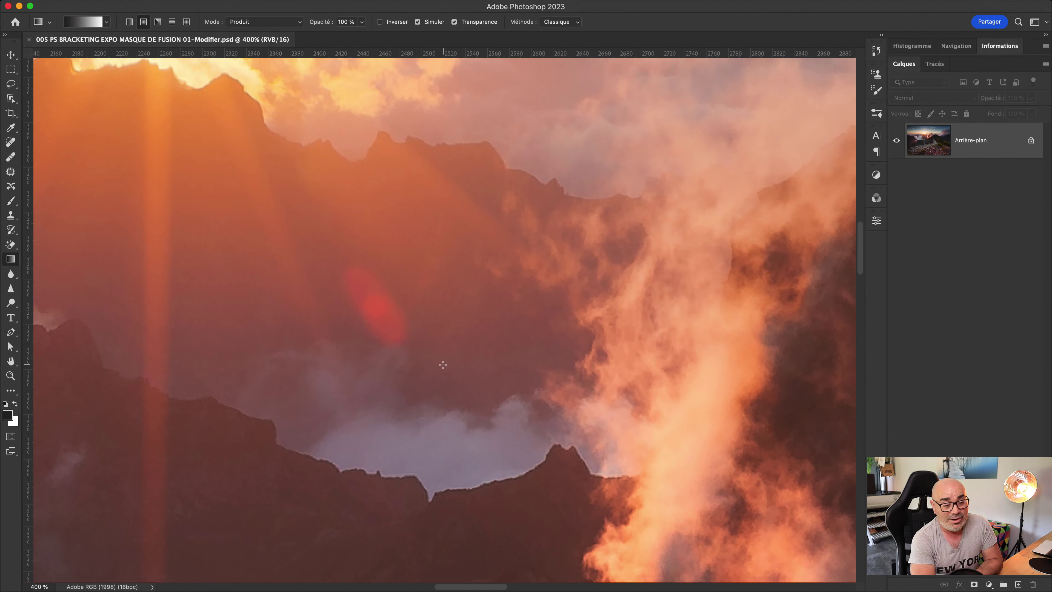
key(super+minus)
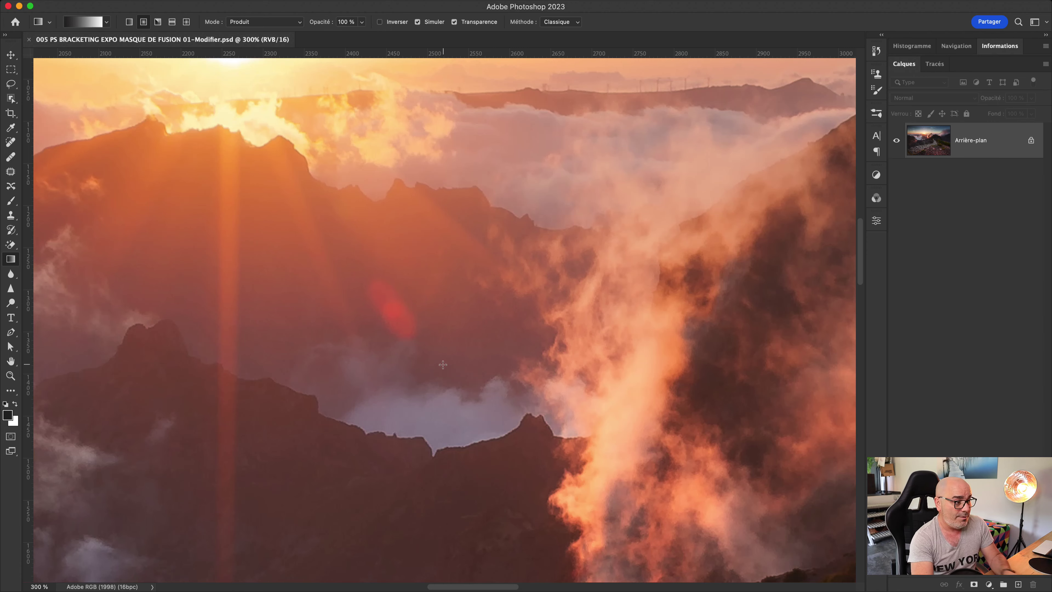
key(super+minus)
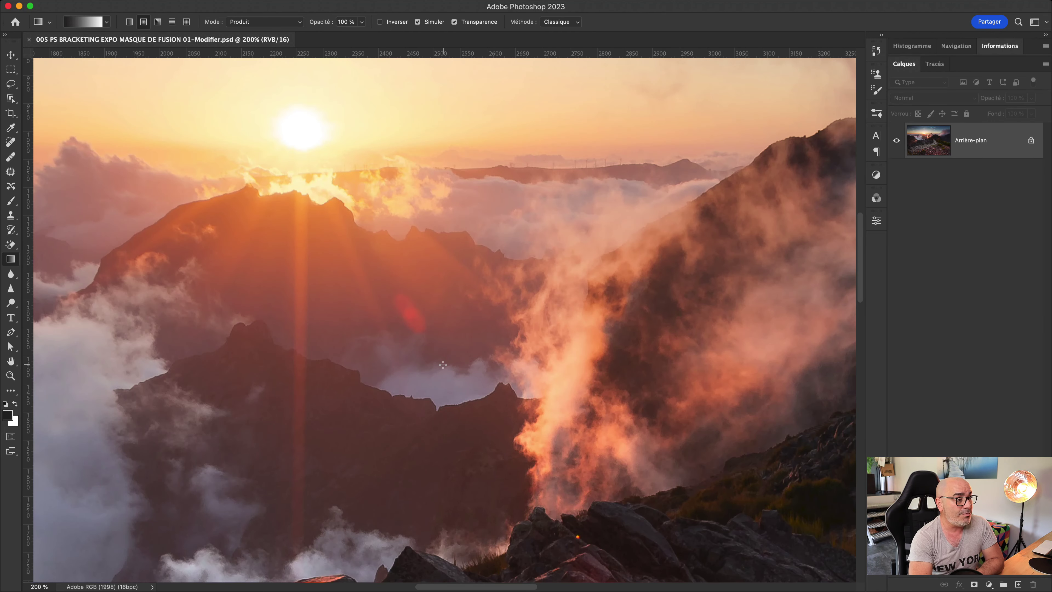
Compare the Bleu, Vert and Rouge channels one by one, then return to RVB.
click(876, 198)
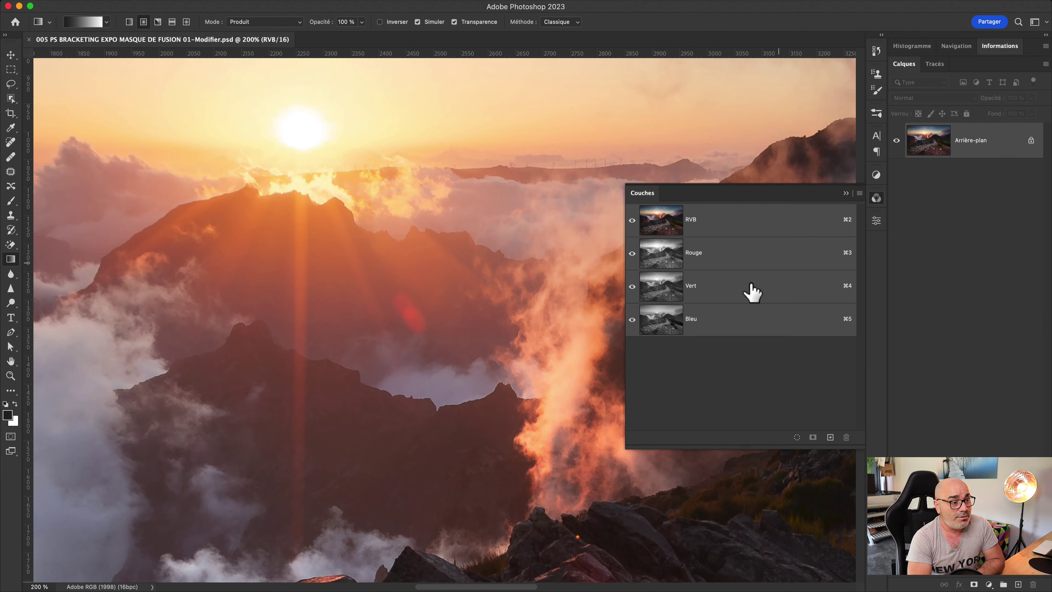
click(724, 320)
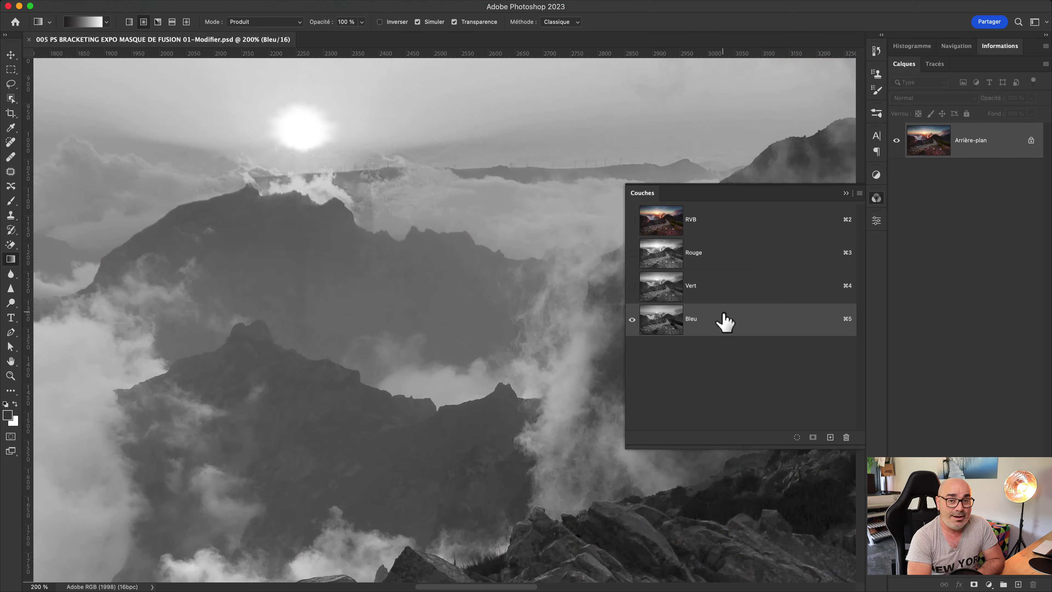
click(724, 298)
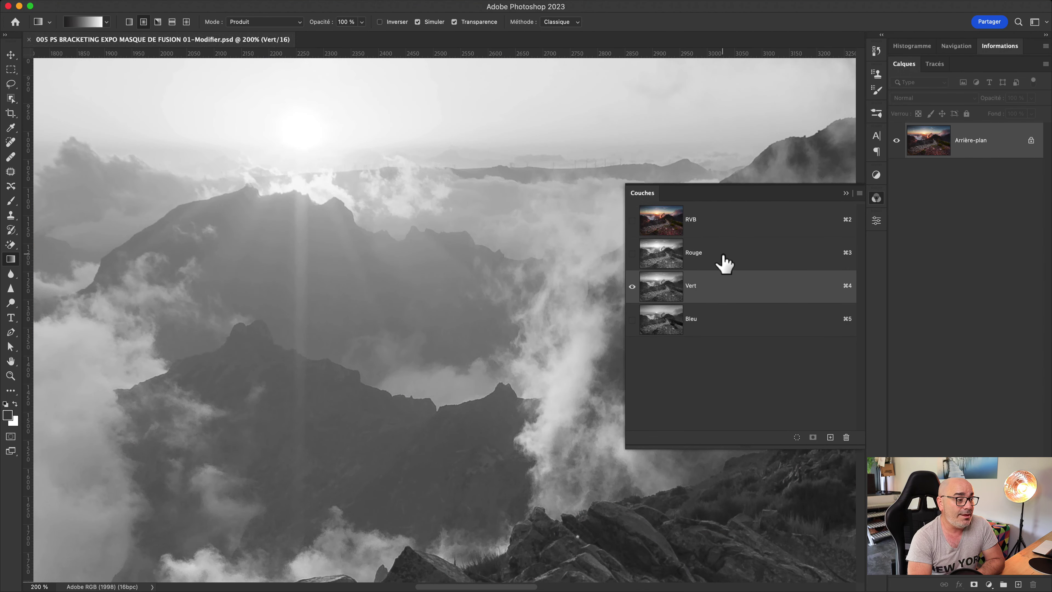
click(725, 265)
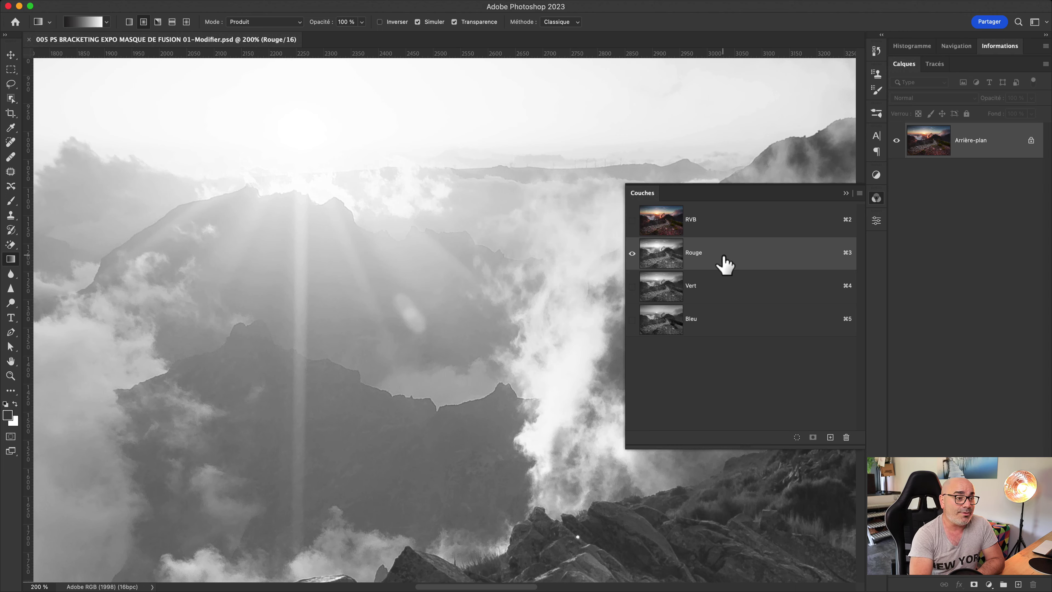
click(736, 226)
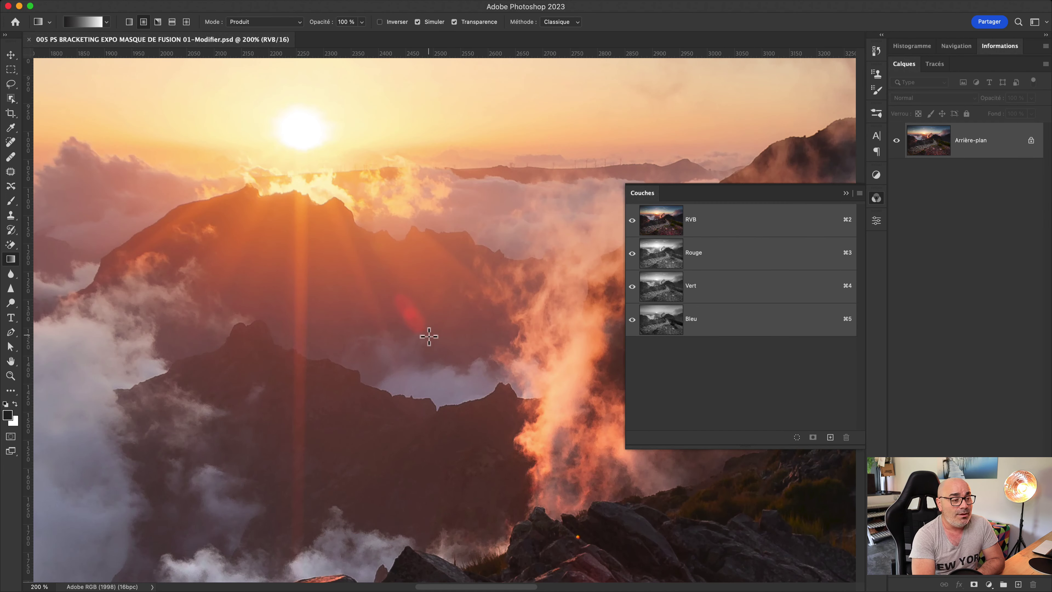
Recheck Bleu and Vert, settle on the Rouge channel alone, with the Patch tool active.
click(710, 261)
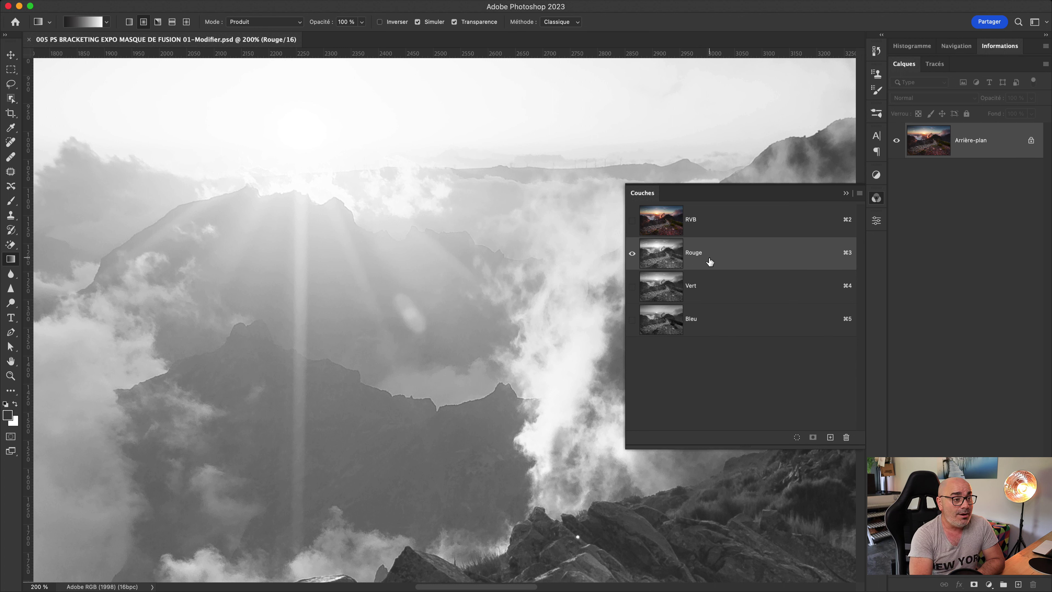
click(724, 331)
click(724, 298)
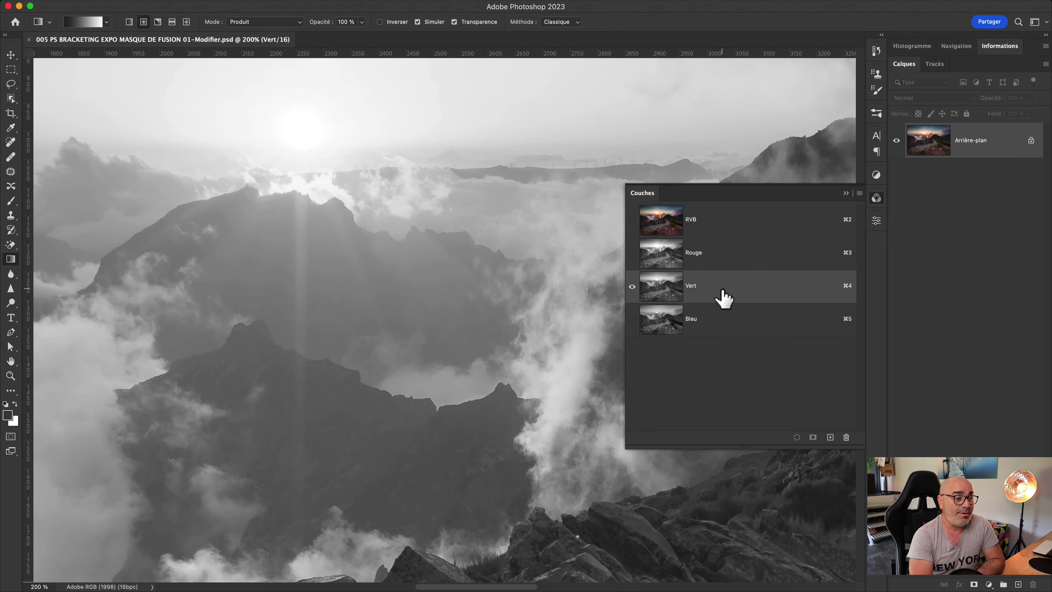
click(723, 267)
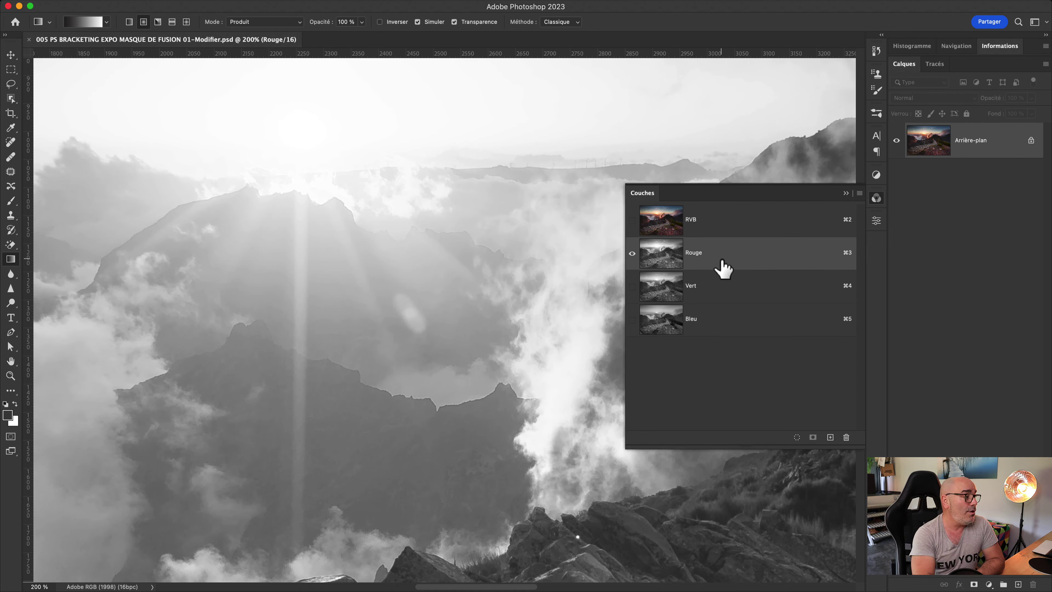
key(j)
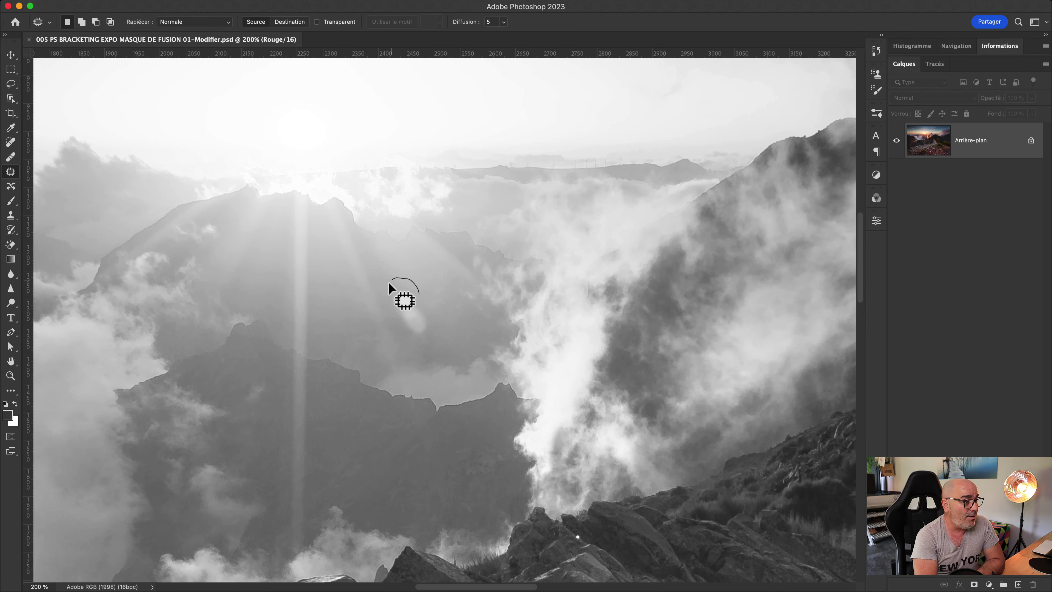
Patch the red flare spot in the Rouge channel, deselect, and return to the RVB composite.
mouse_move(402, 328)
mouse_down()
mouse_move(427, 344)
mouse_move(343, 319)
mouse_up()
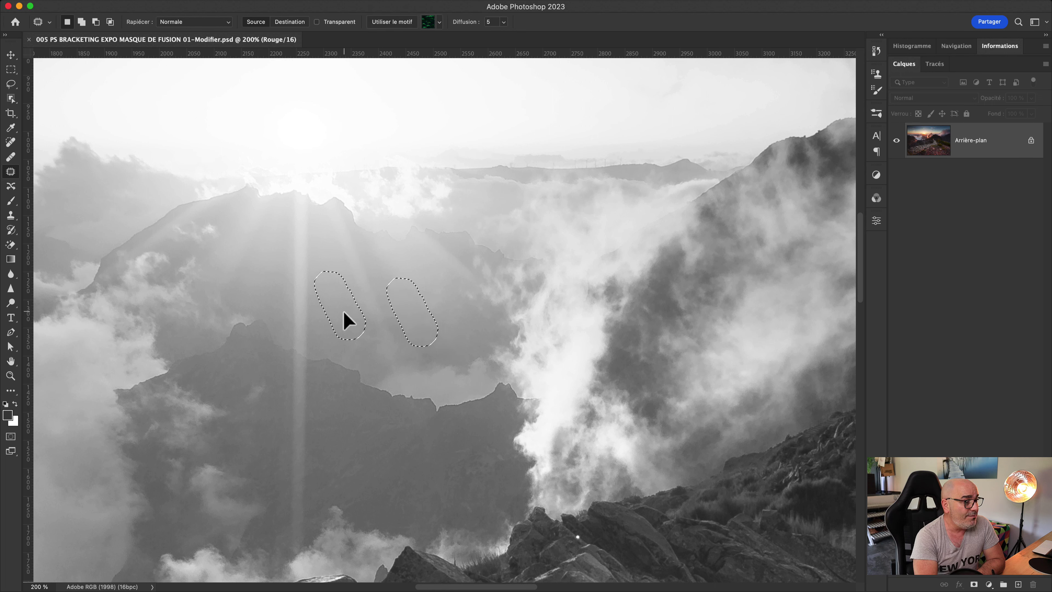
click(471, 298)
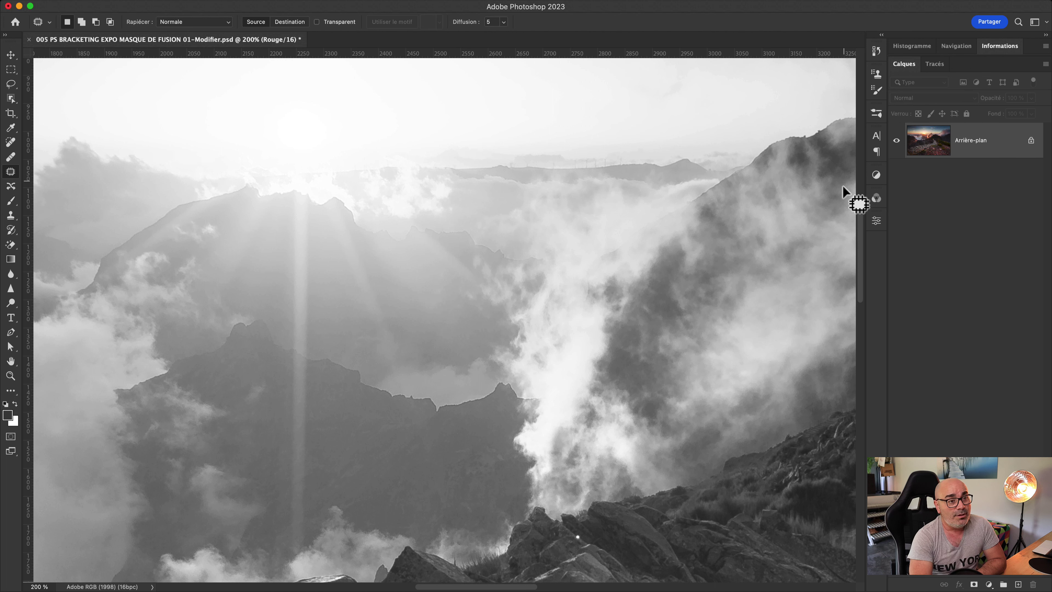
click(877, 199)
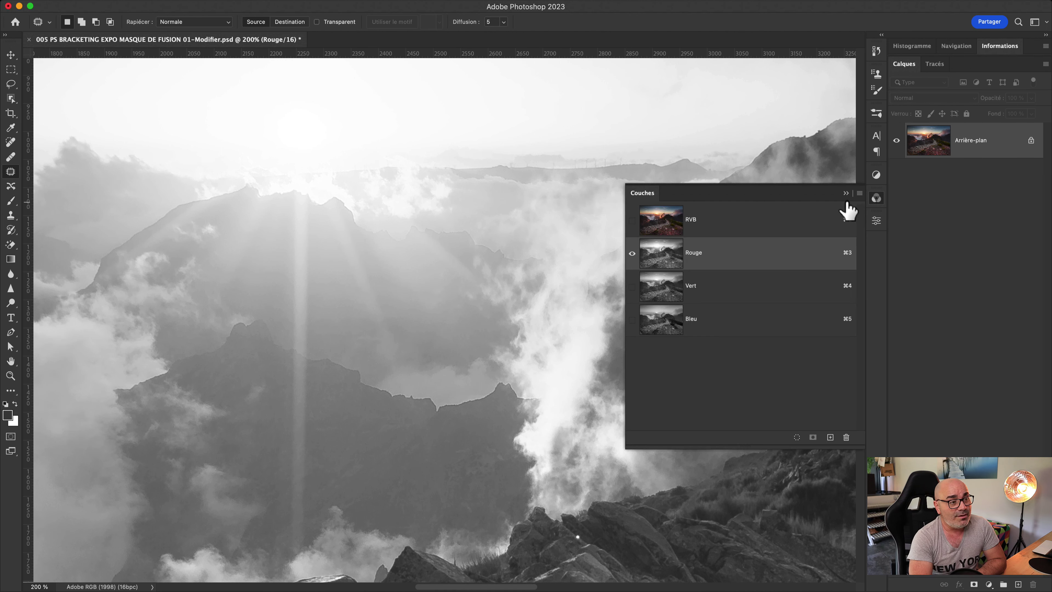
click(766, 226)
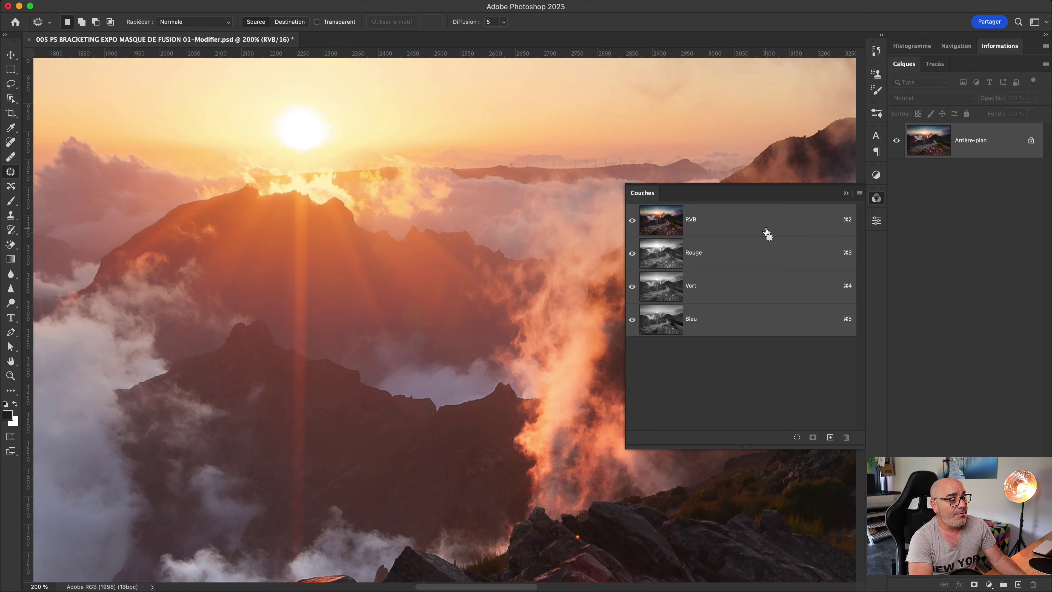
Undo the channel patch, re-patch the red slope spot with clean texture from its left, deselect.
key(ctrl+z)
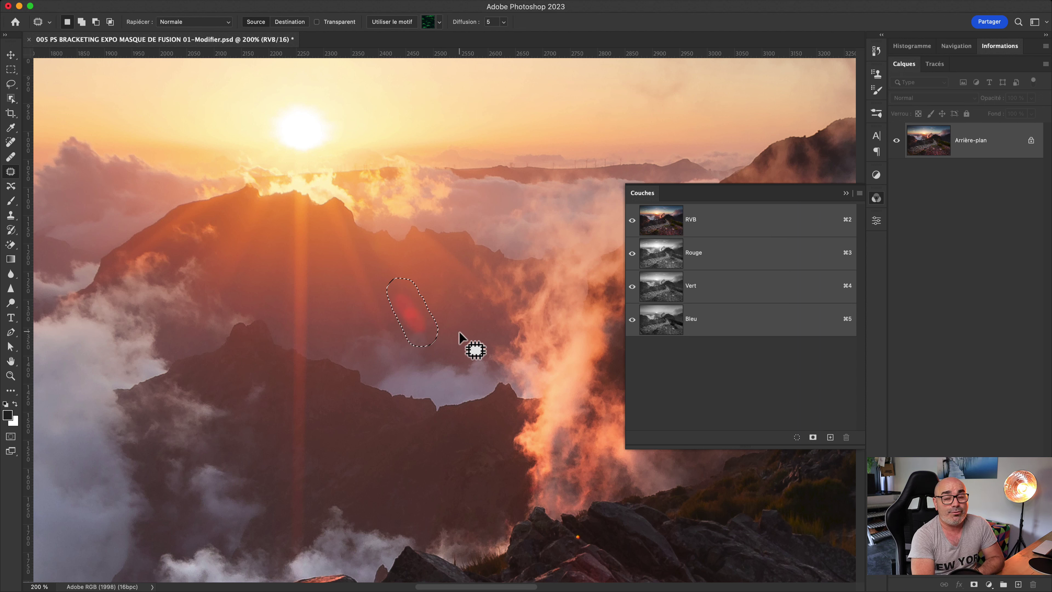
drag(421, 324, 351, 314)
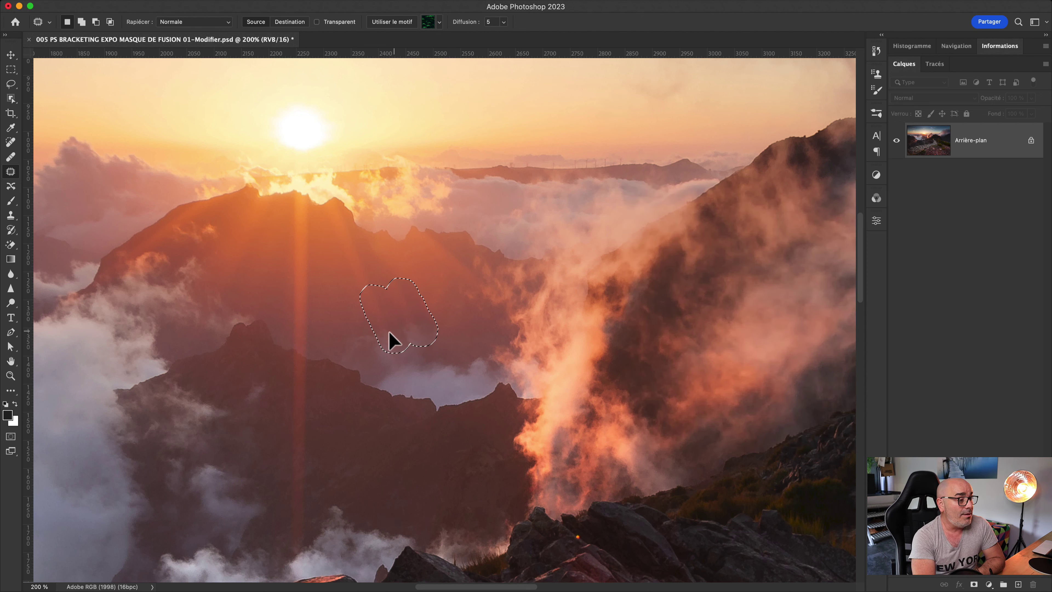
key(ctrl+d)
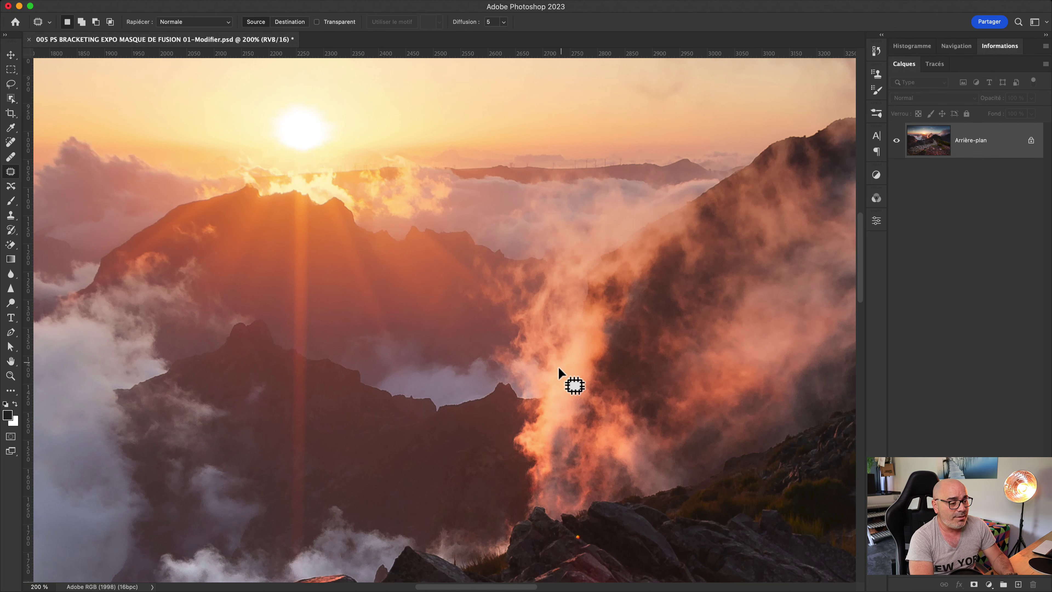
Pan over the foreground rocks, outline a small orange dot, deselect, and zoom out over the stone path.
drag(587, 465, 507, 330)
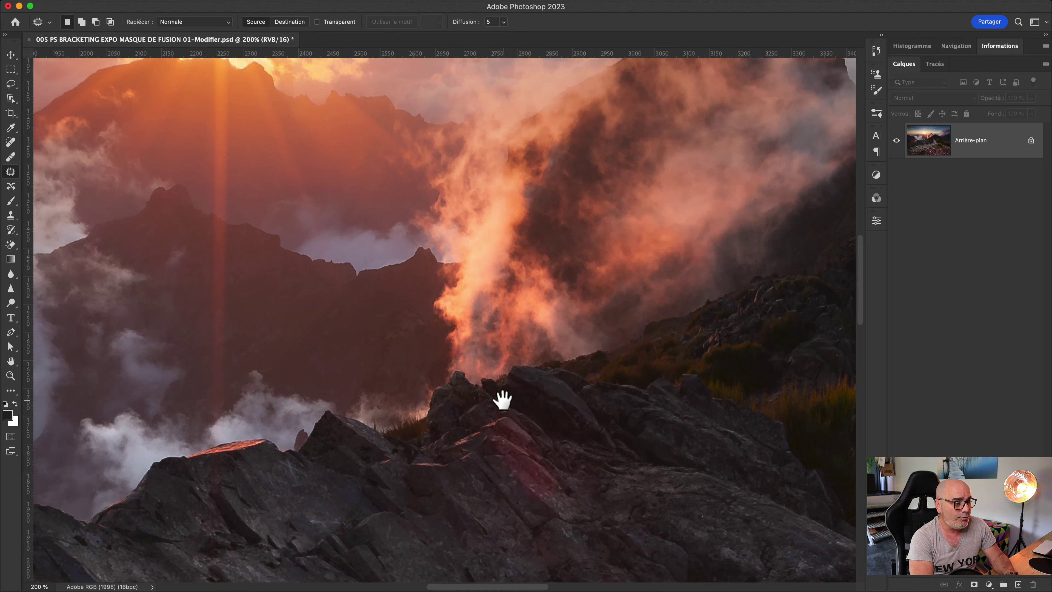
drag(493, 394, 495, 406)
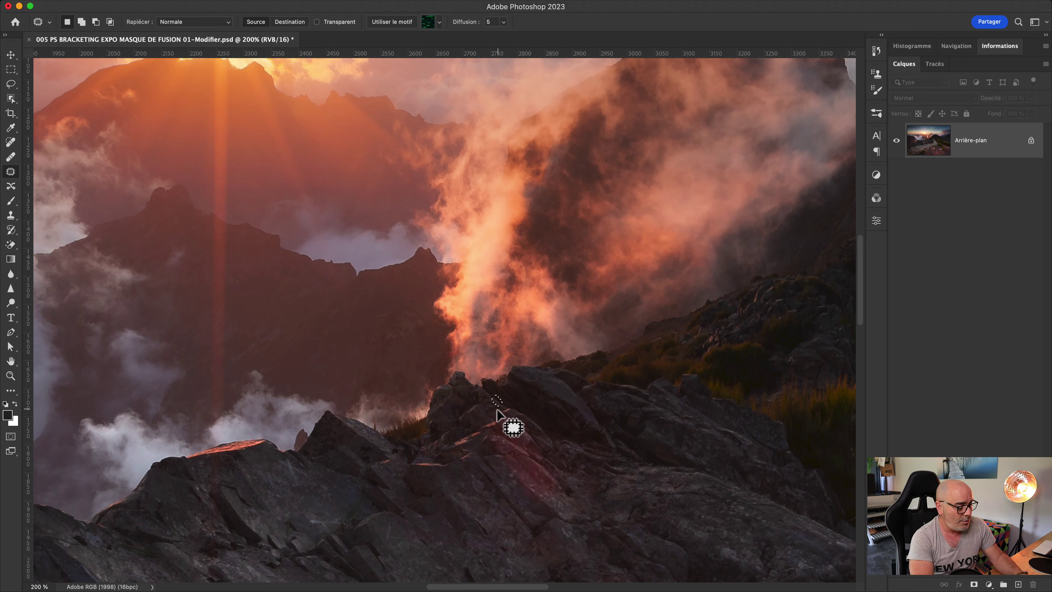
key(super+d)
drag(536, 481, 428, 329)
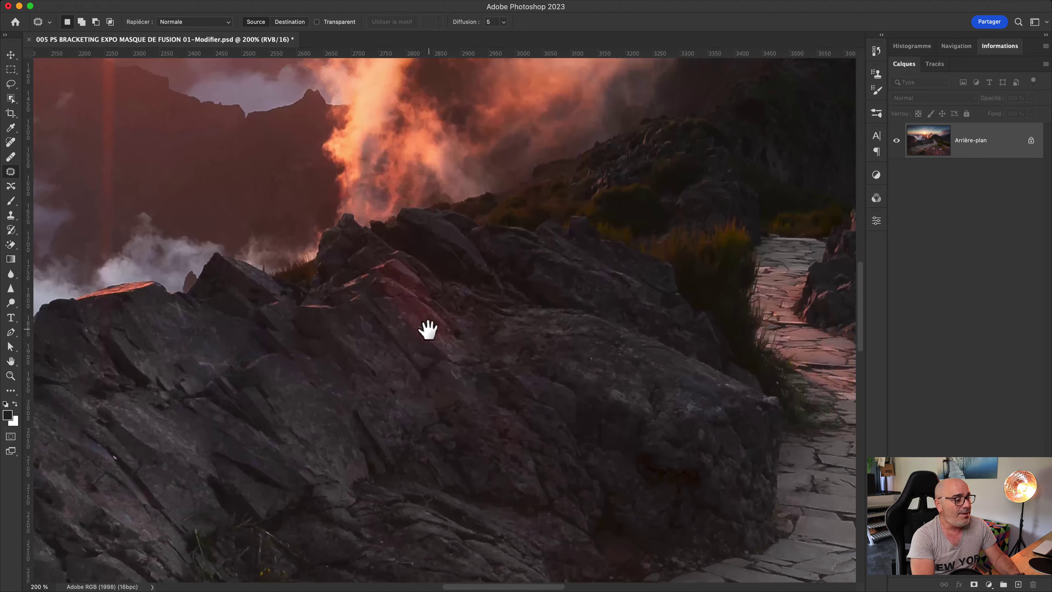
drag(510, 438, 438, 361)
scroll(439, 360, down, 2)
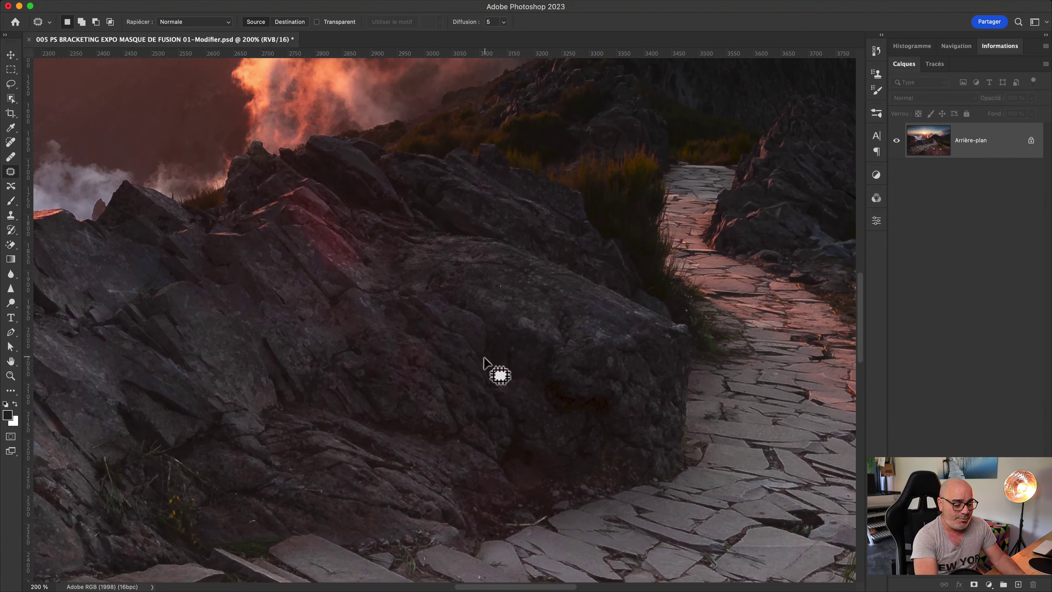
scroll(483, 357, down, 2)
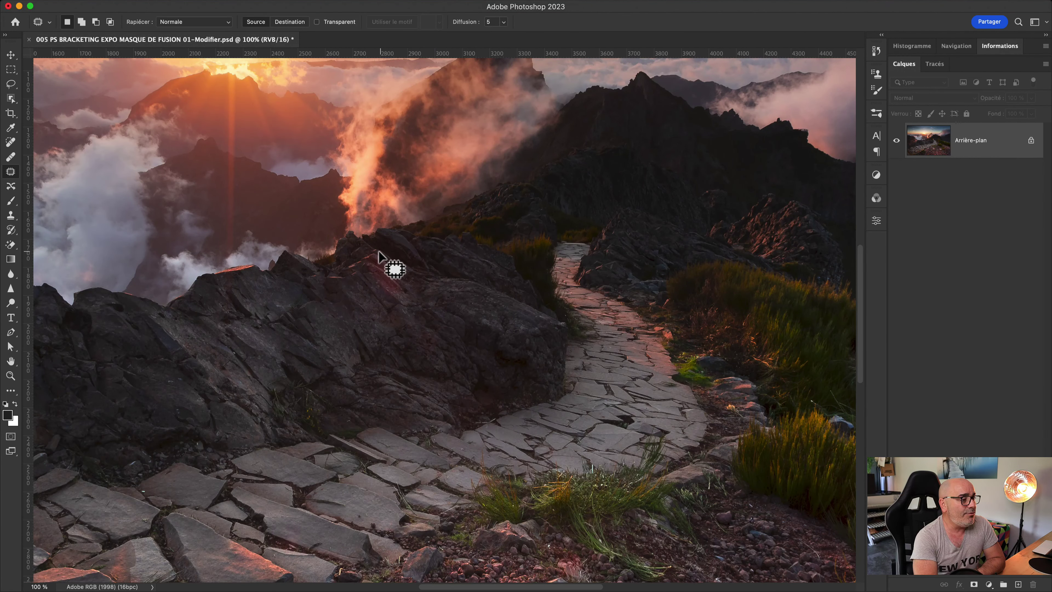
View the Bleu, Vert and Rouge channels in turn, return to RVB, then zoom in and back out.
click(876, 198)
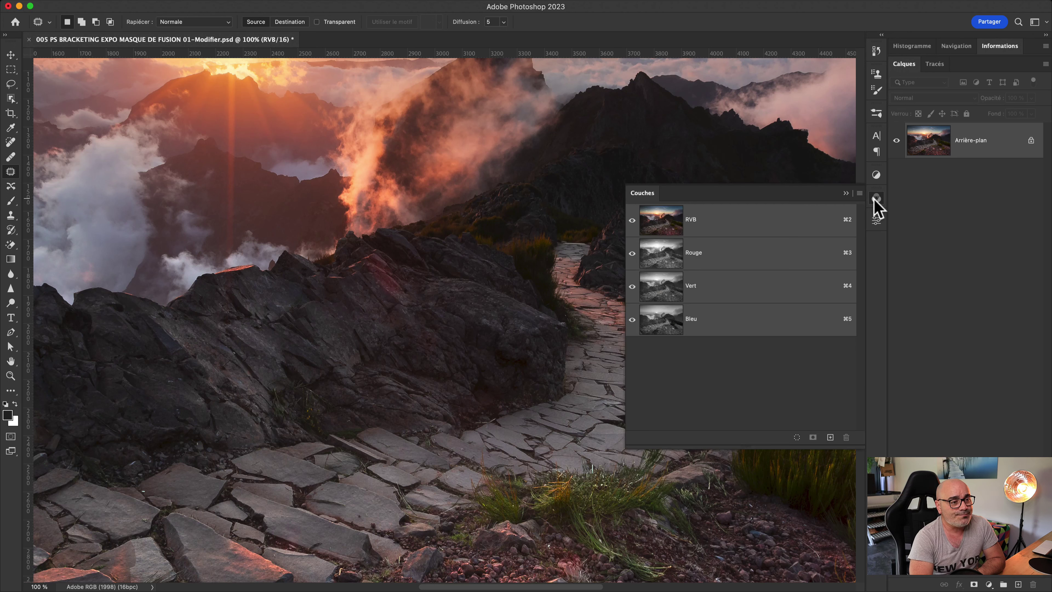
click(729, 320)
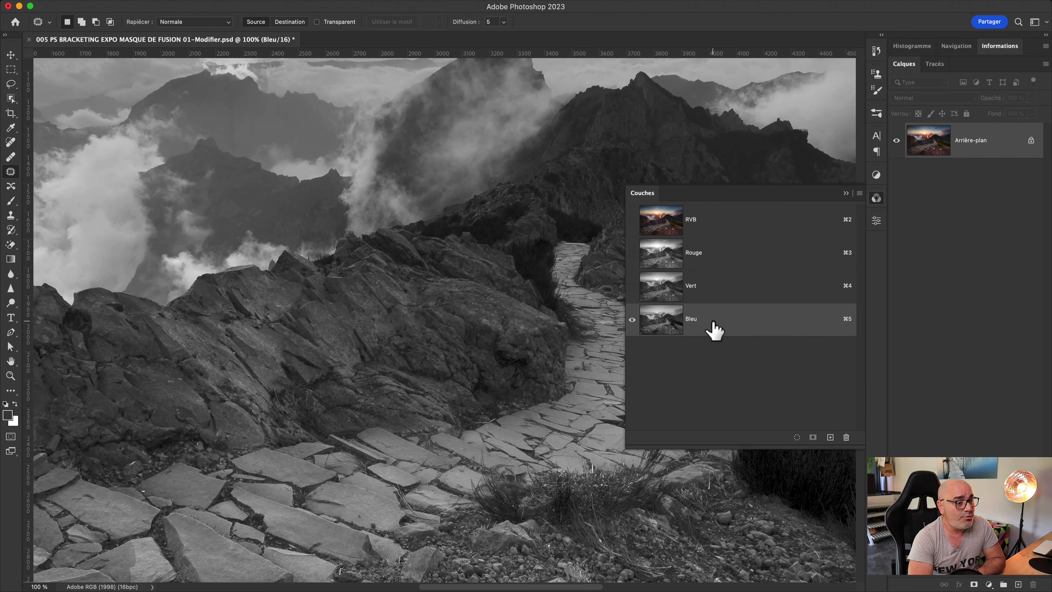
click(713, 295)
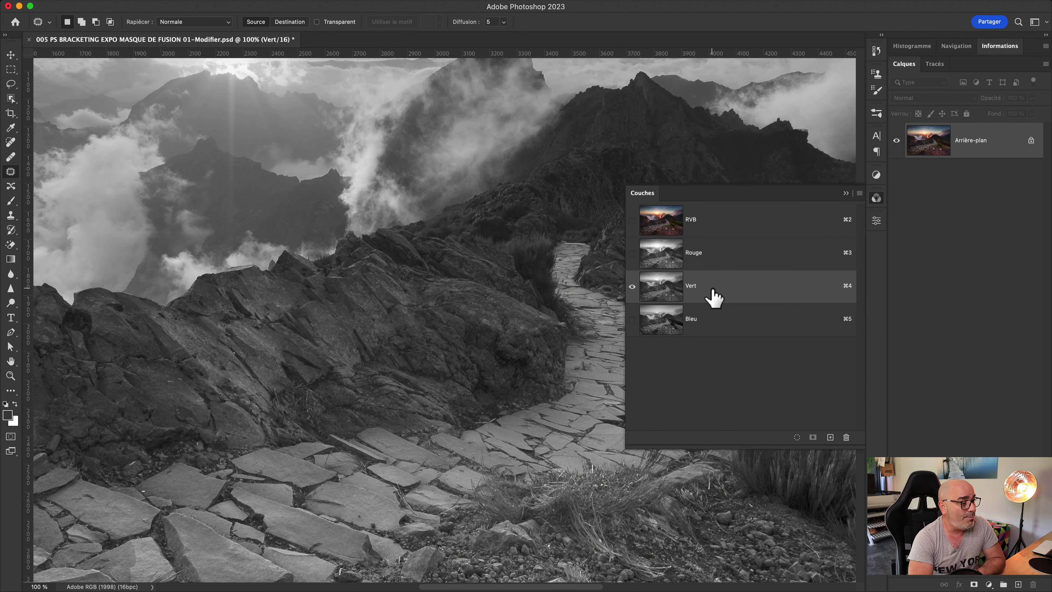
click(717, 261)
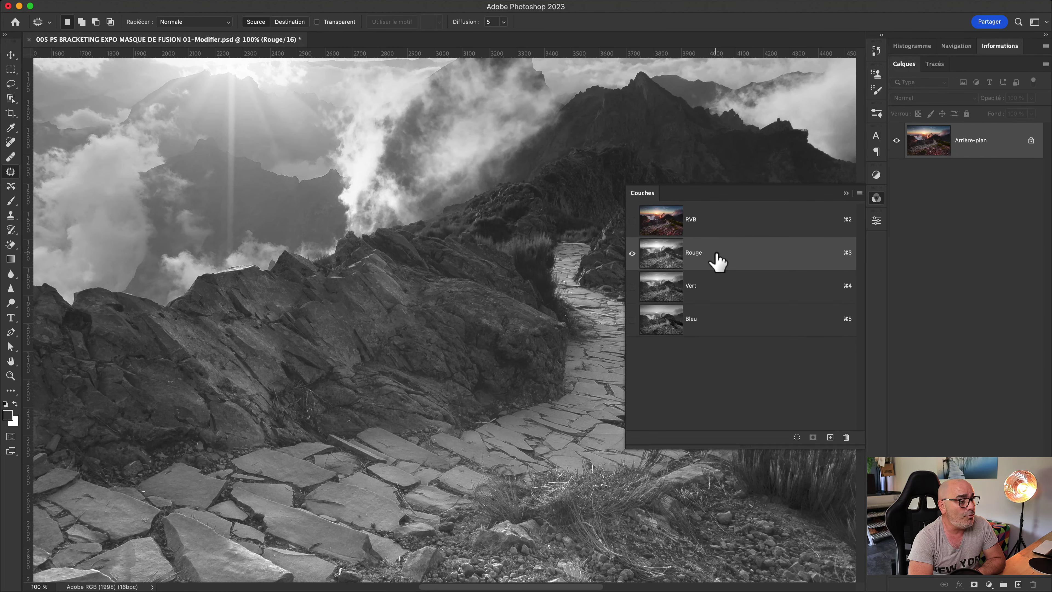
click(719, 228)
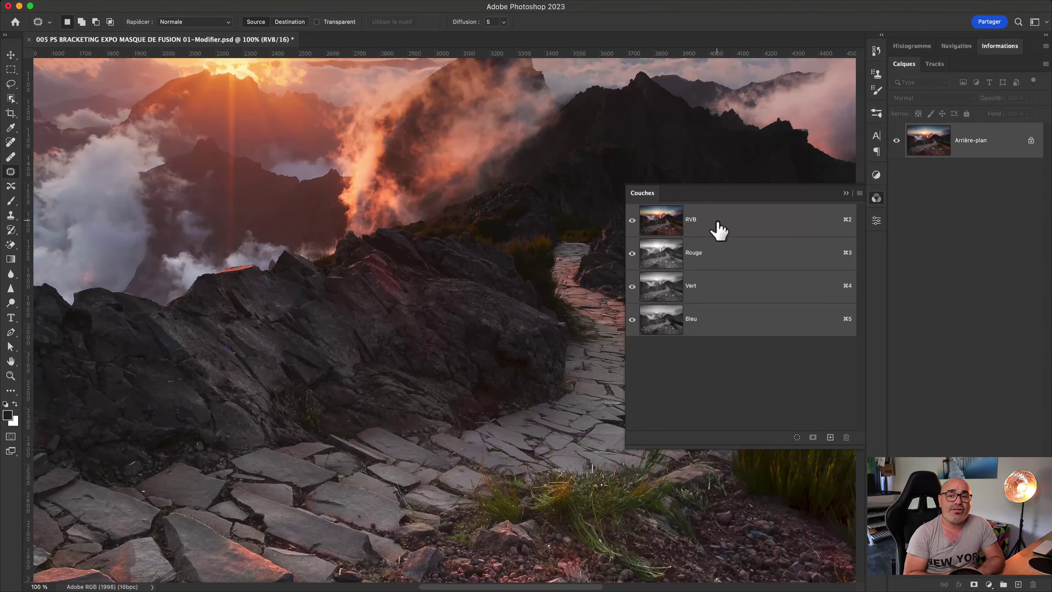
key(super+plus)
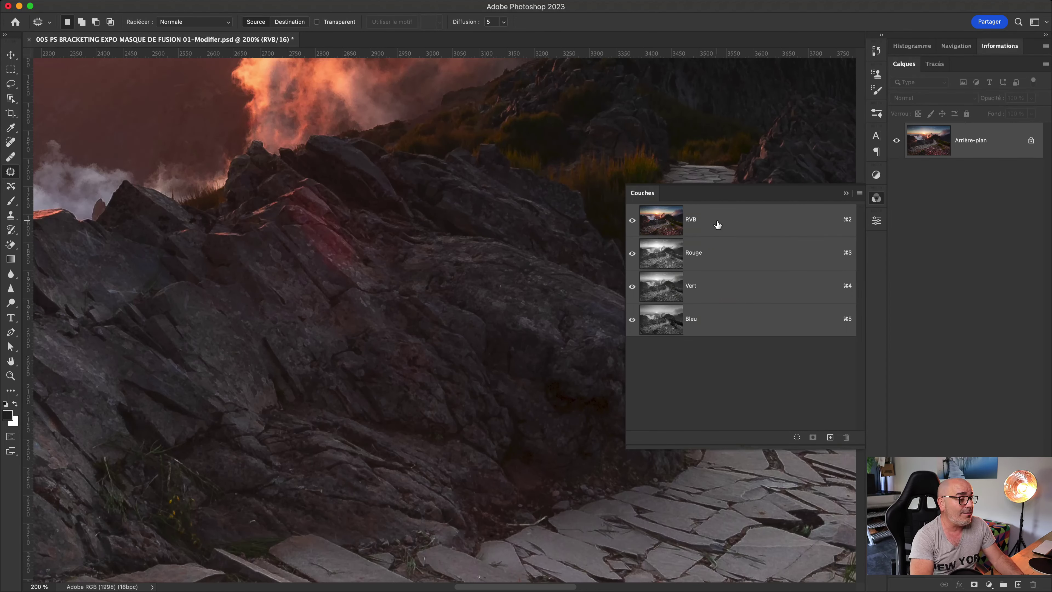
key(super+minus)
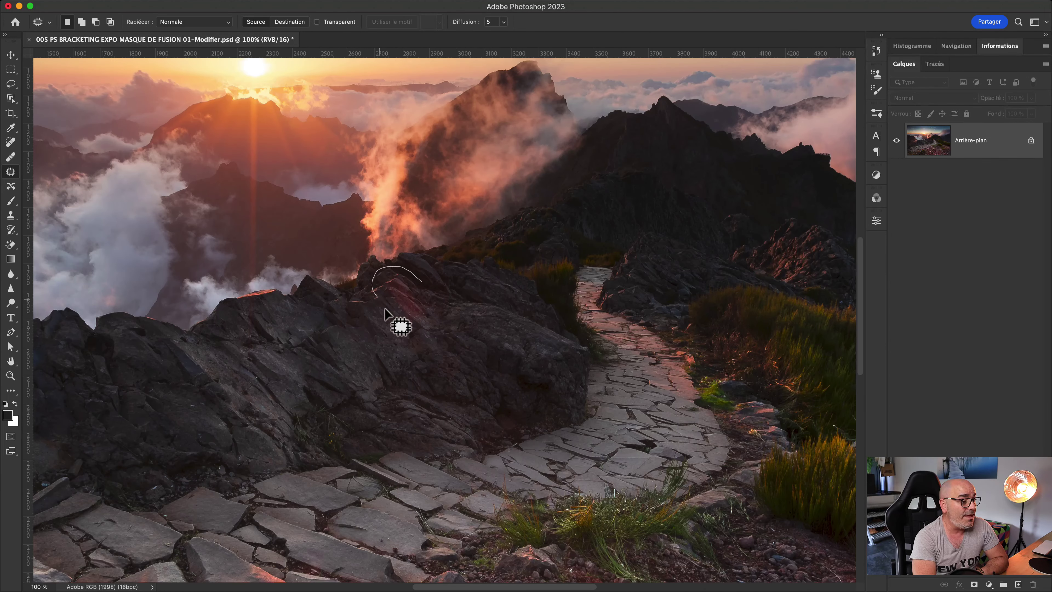
Patch the red rock streak with clean rock from below, deselect, and zoom in to inspect.
mouse_move(425, 363)
mouse_down()
mouse_move(468, 350)
mouse_move(439, 394)
mouse_move(208, 415)
mouse_up()
click(319, 395)
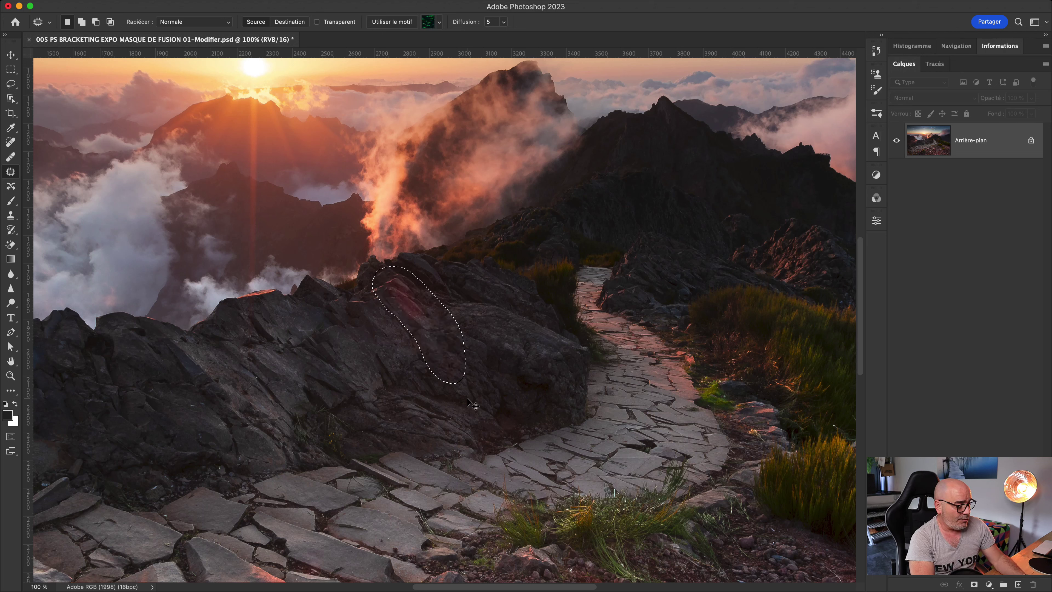
ctrl+click(425, 340)
drag(427, 341, 451, 347)
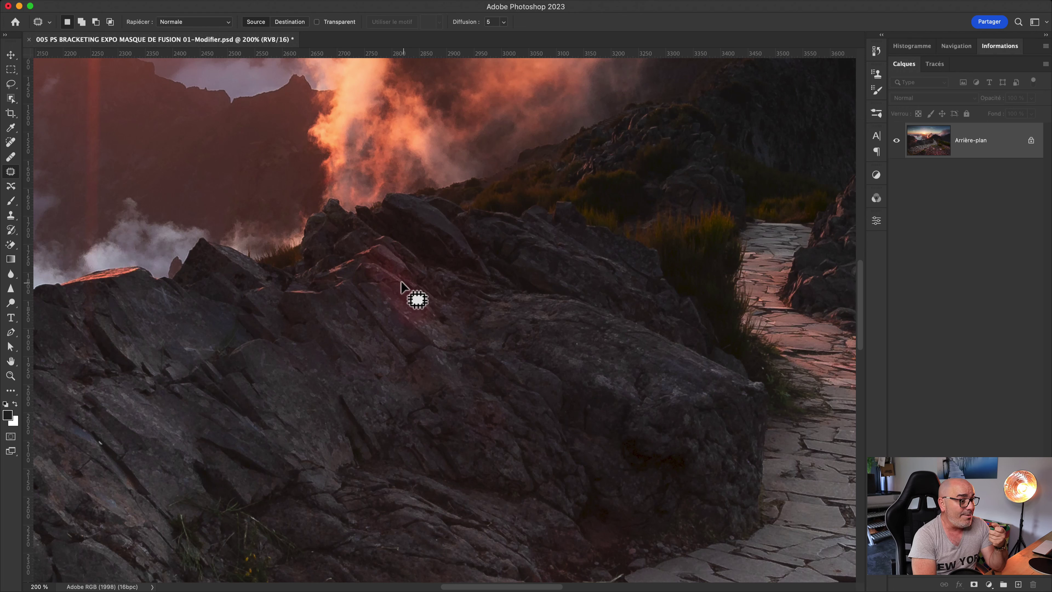
key(super+equal)
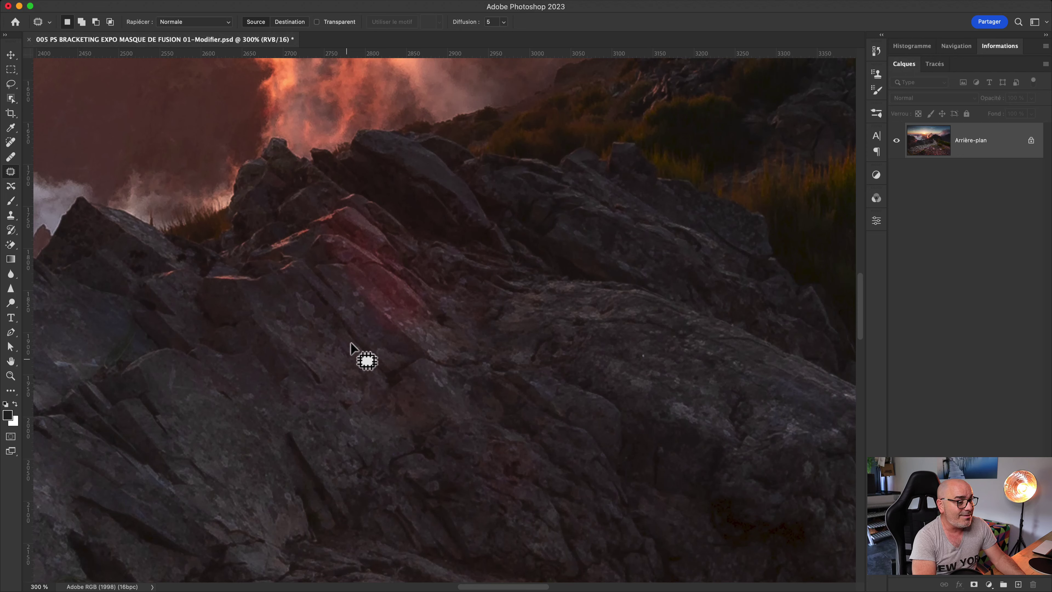
key(super+minus)
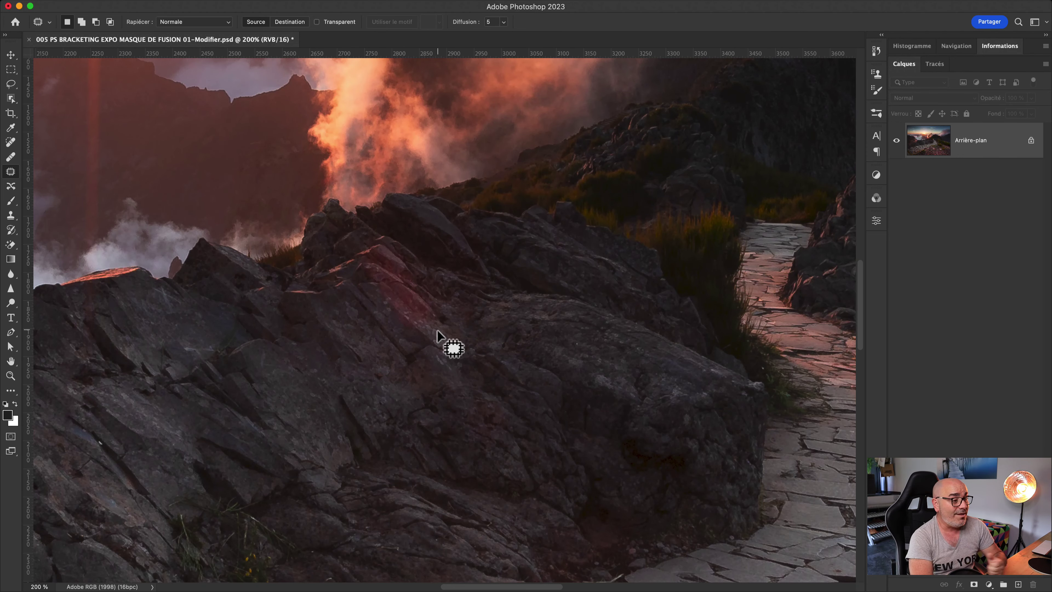
Sample the grey rock colour as the foreground colour.
click(9, 415)
key(super+minus)
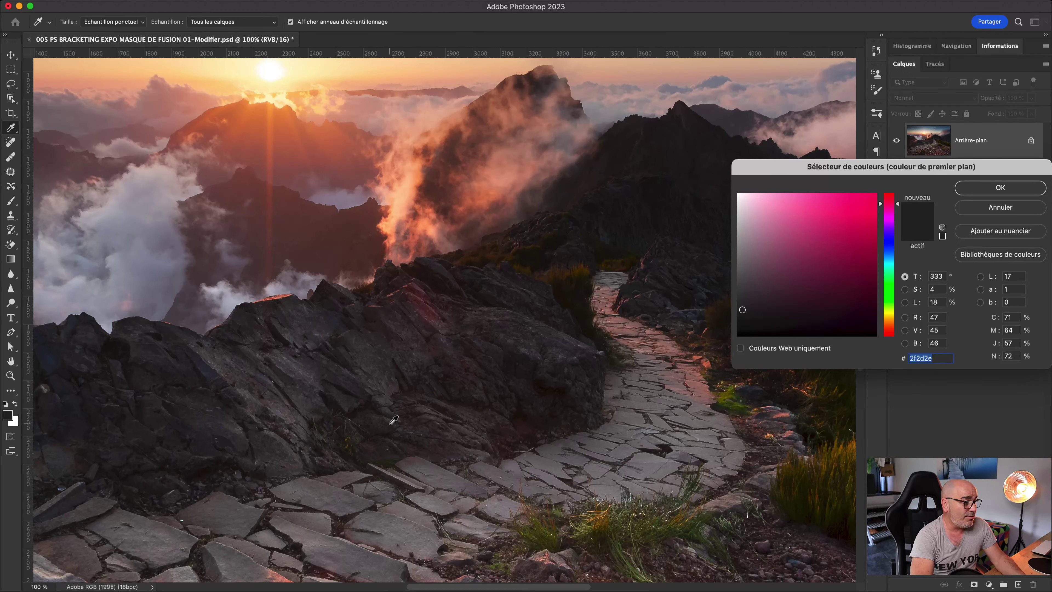
click(301, 404)
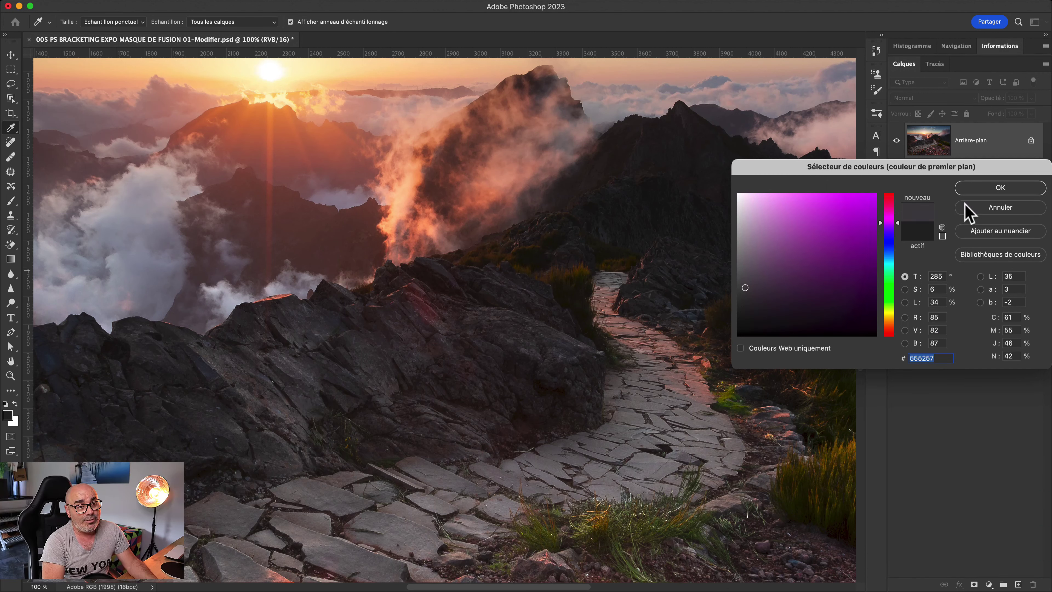
click(993, 190)
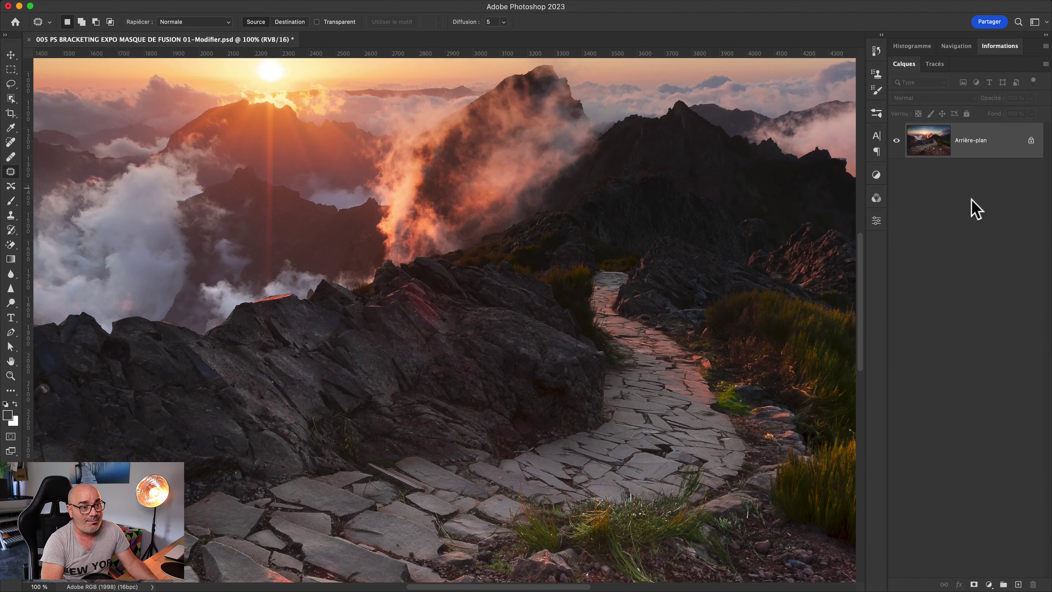
Add a grey 555257 solid-colour fill layer Fond 1 in Normal mode, then hide it.
click(990, 583)
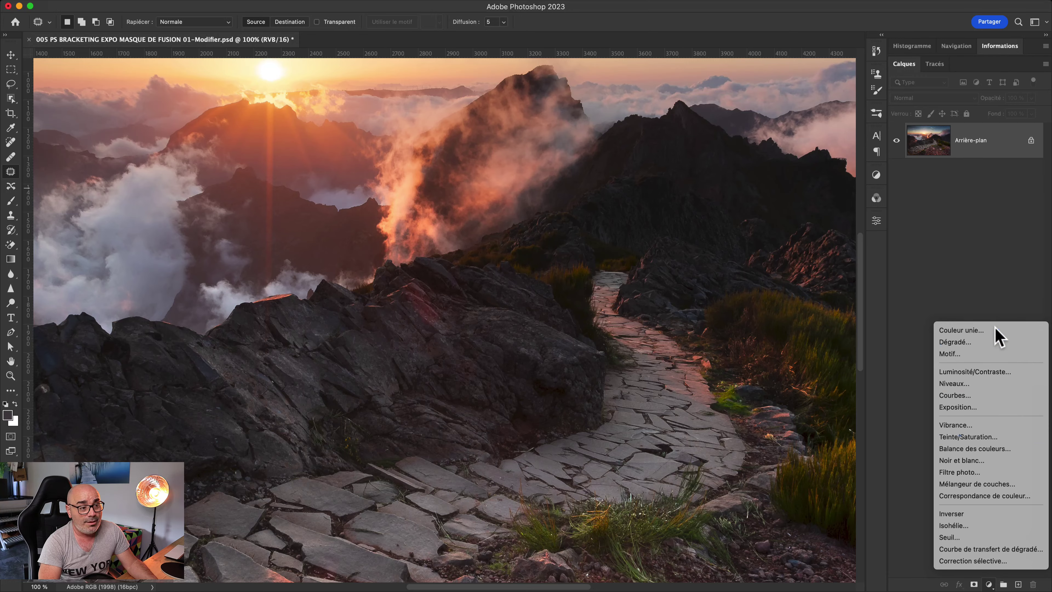
click(995, 329)
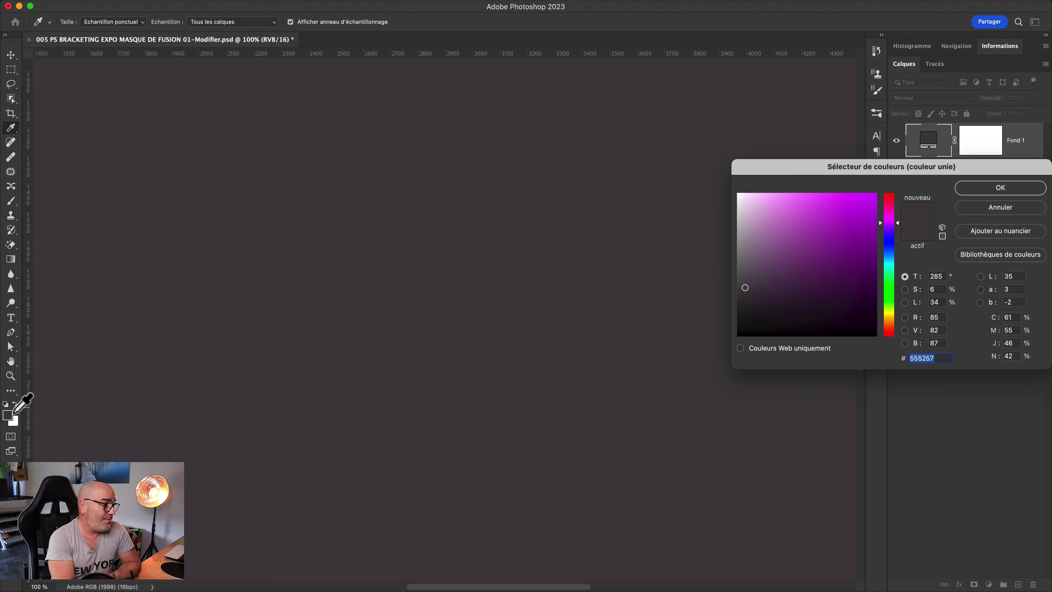
click(999, 189)
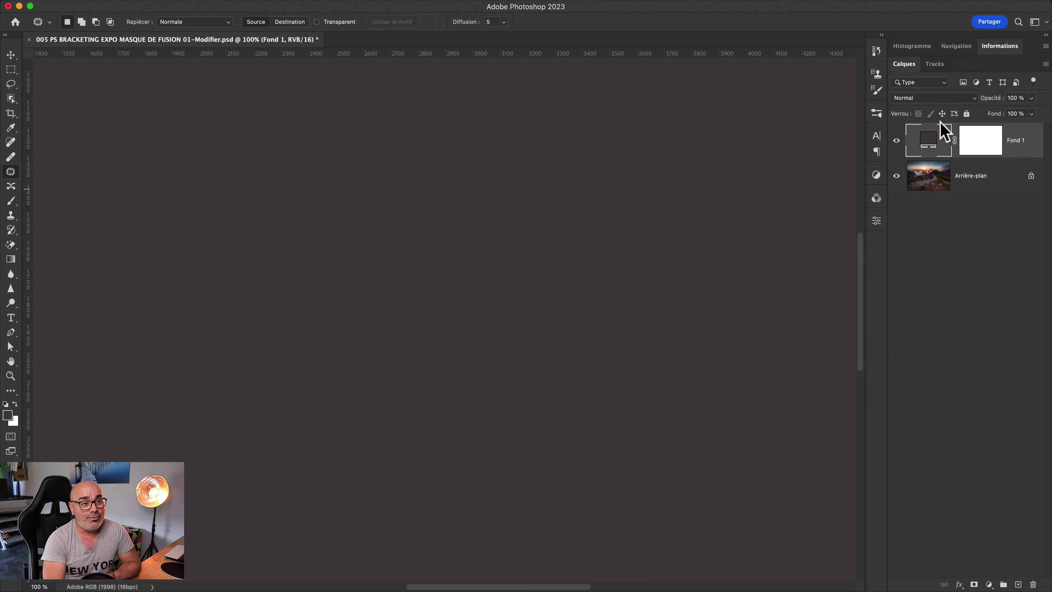
click(936, 98)
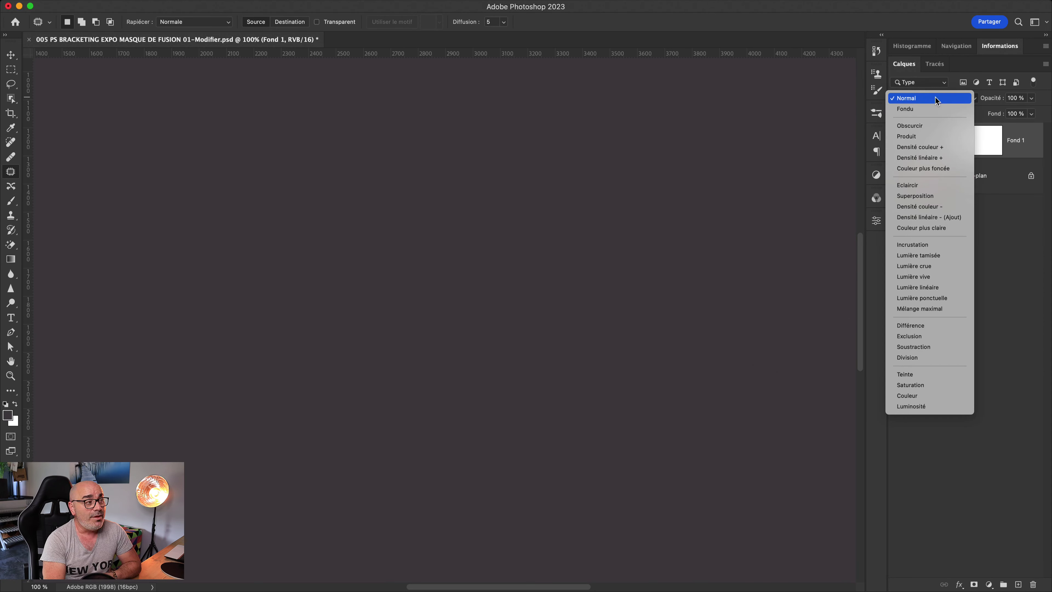
click(937, 99)
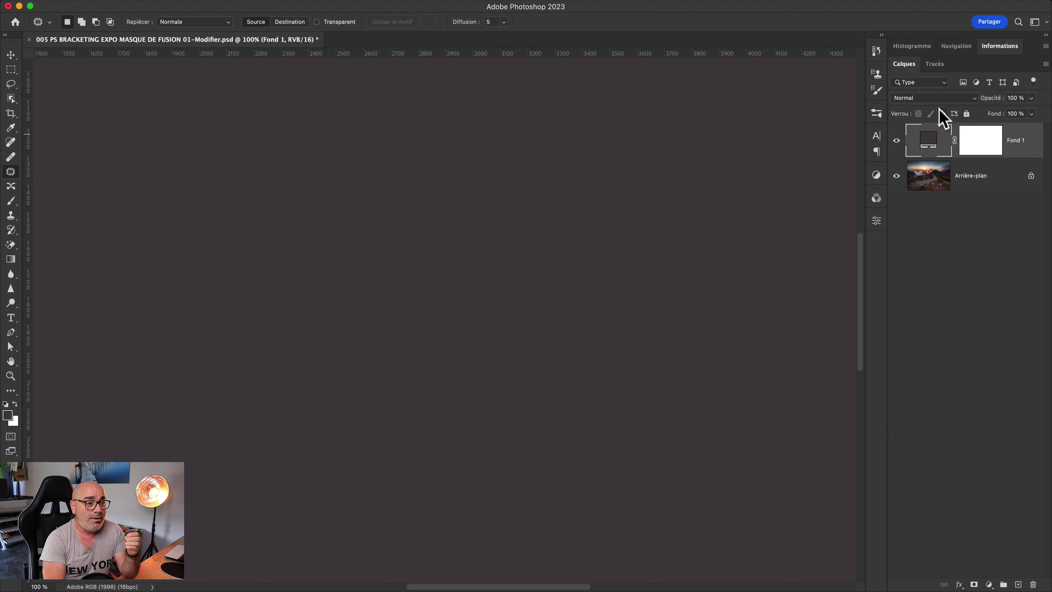
click(896, 143)
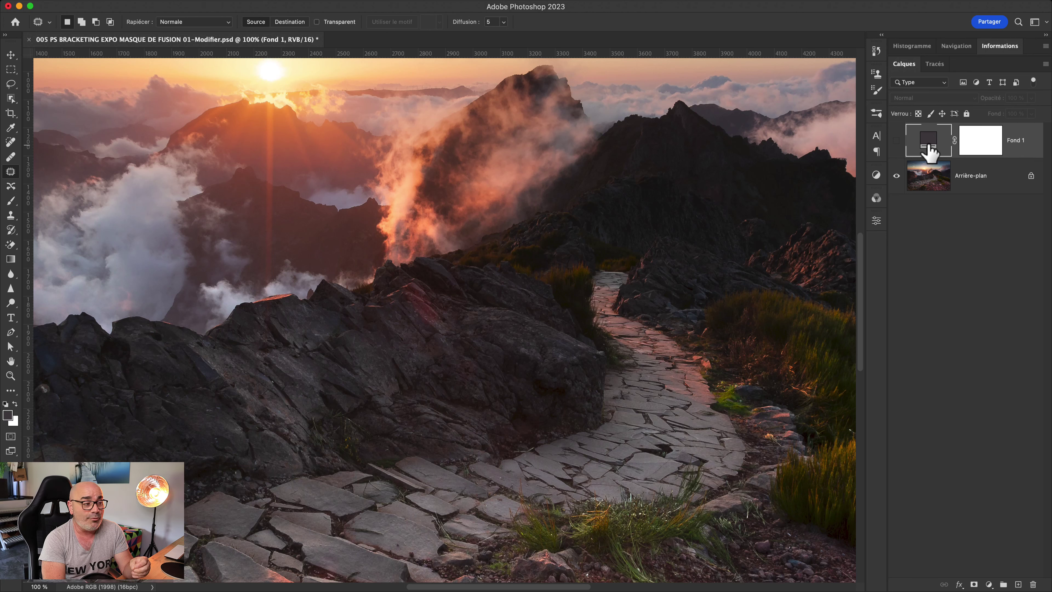
Show Fond 1 again and set its blend mode to Couleur.
click(896, 141)
click(922, 99)
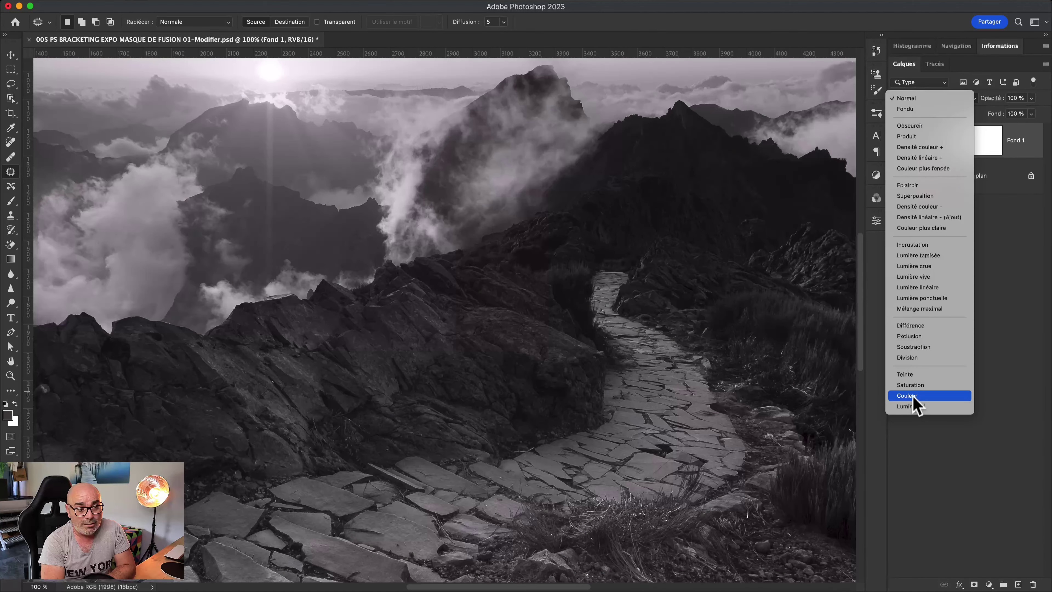
click(913, 396)
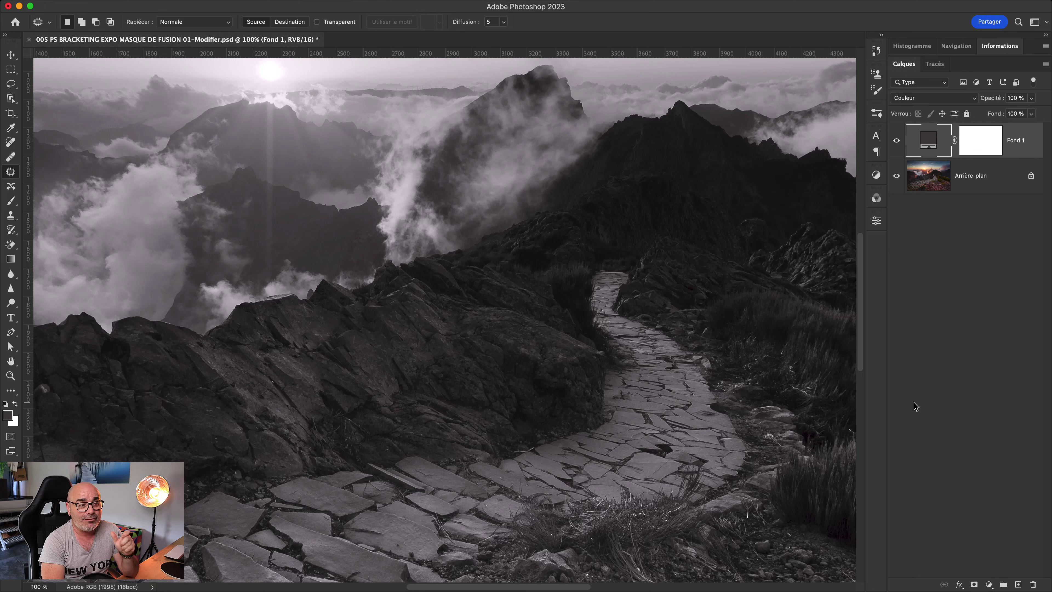
Fill Fond 1's layer mask with the black foreground colour.
click(981, 145)
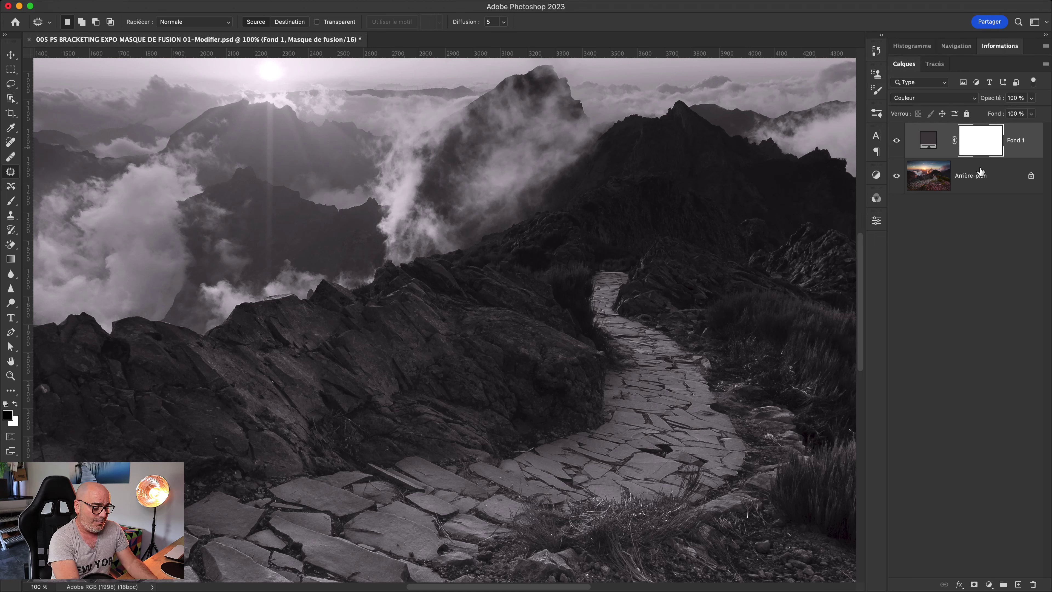
click(123, 2)
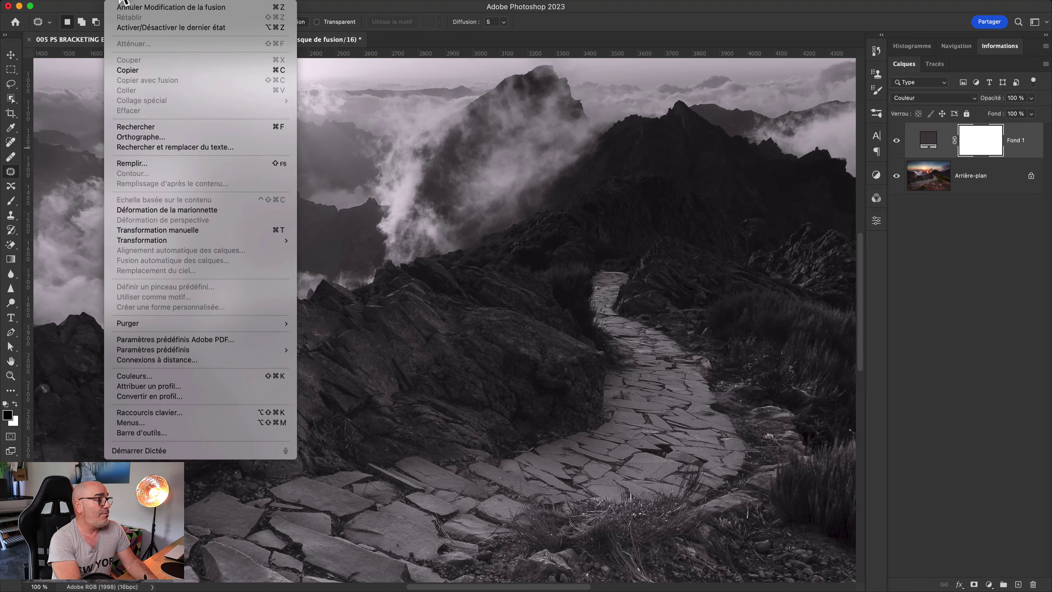
click(156, 164)
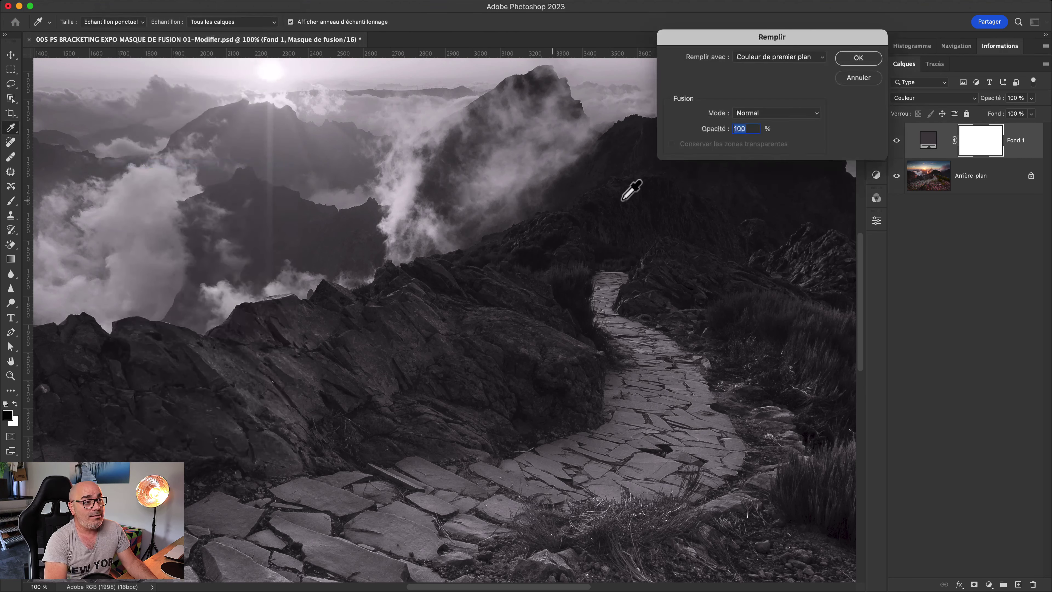
click(782, 57)
click(816, 57)
click(853, 60)
key(j)
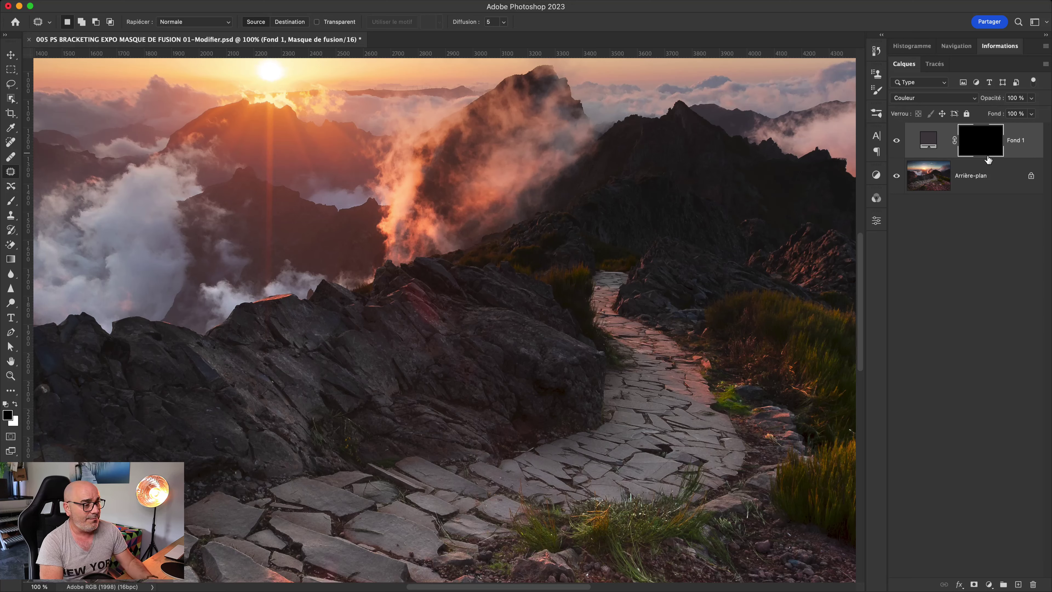
Set up a roughly 600 px brush at 100% opacity painting in white.
key(ctrl+plus)
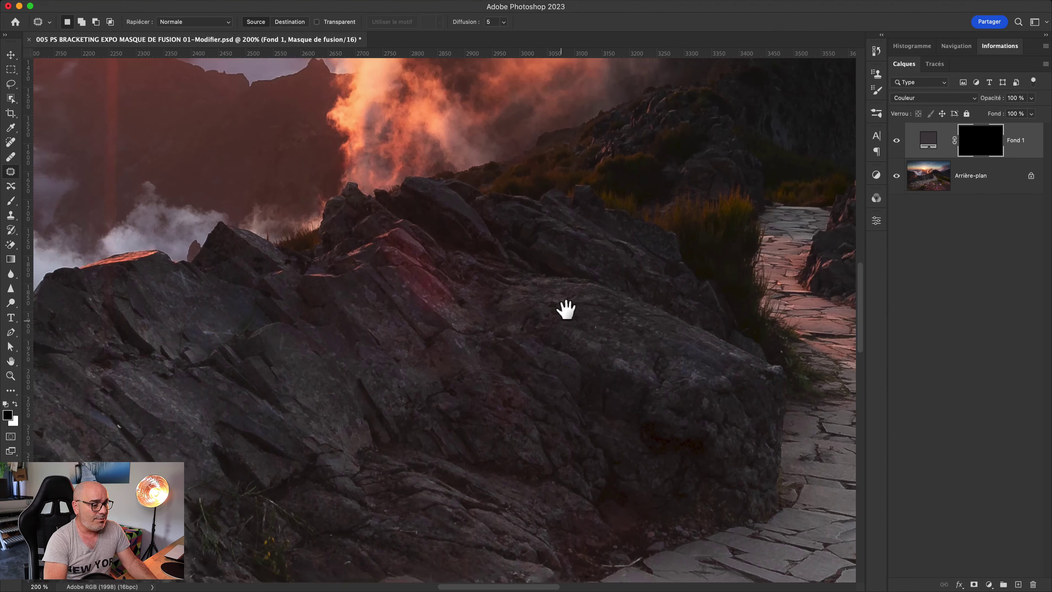
drag(564, 306, 587, 287)
key(ctrl+minus)
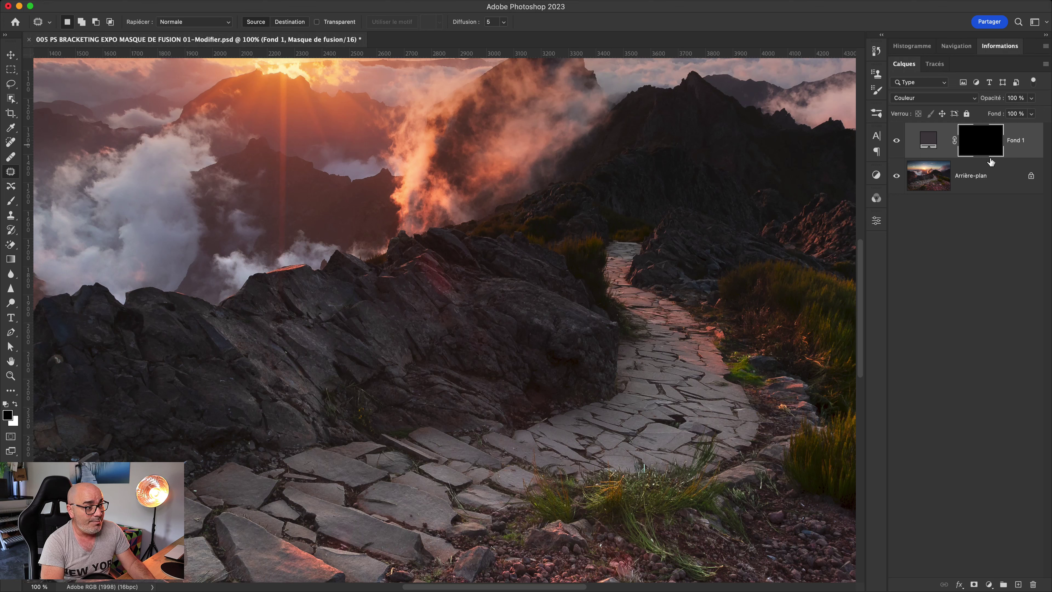
key(b)
mouse_move(466, 321)
mouse_down()
mouse_move(171, 319)
mouse_move(66, 369)
mouse_up()
mouse_move(388, 335)
mouse_down()
mouse_move(139, 197)
mouse_move(199, 129)
mouse_up()
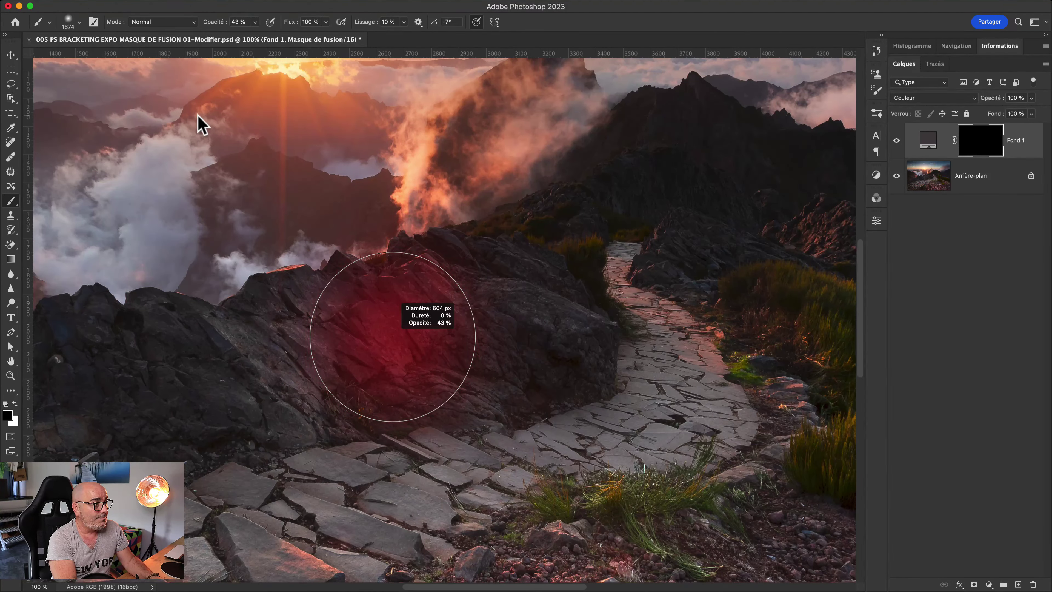
drag(255, 21, 304, 45)
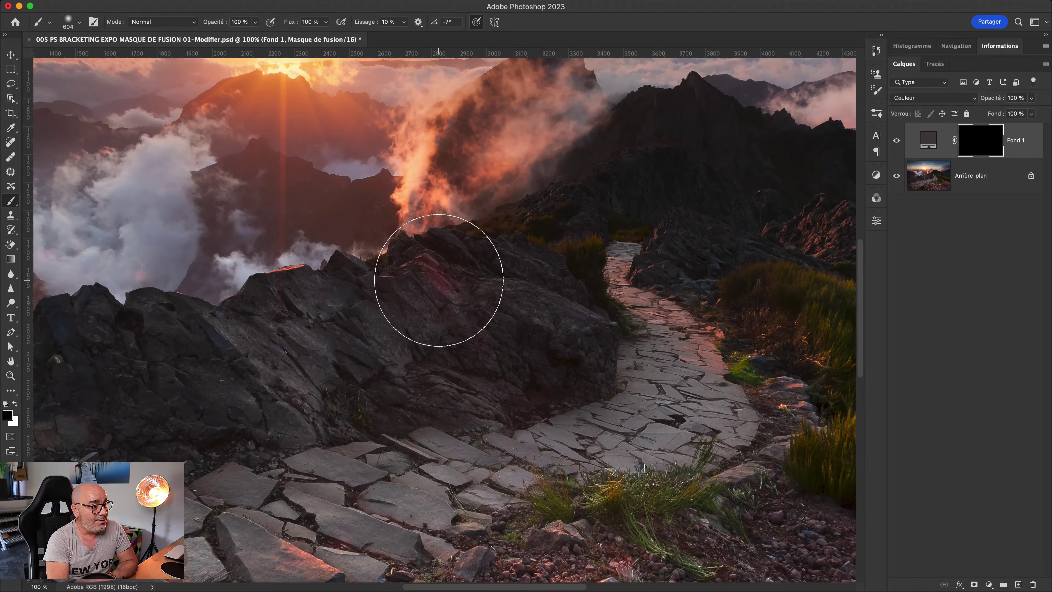
click(15, 404)
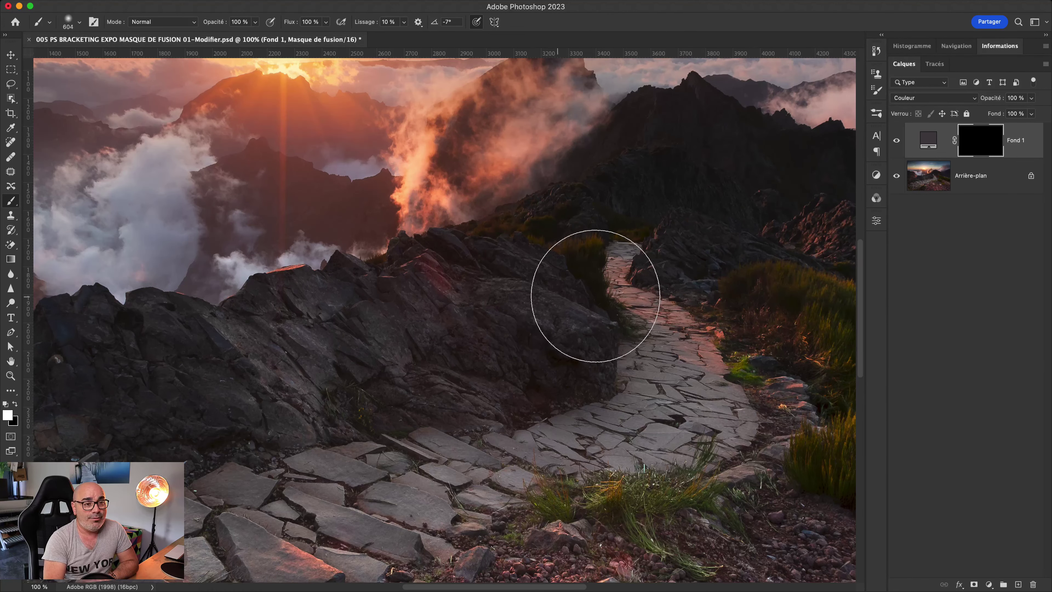
Check Fond 1's mask, then paint white across the pinkish central rocks to neutralise them.
alt+click(985, 149)
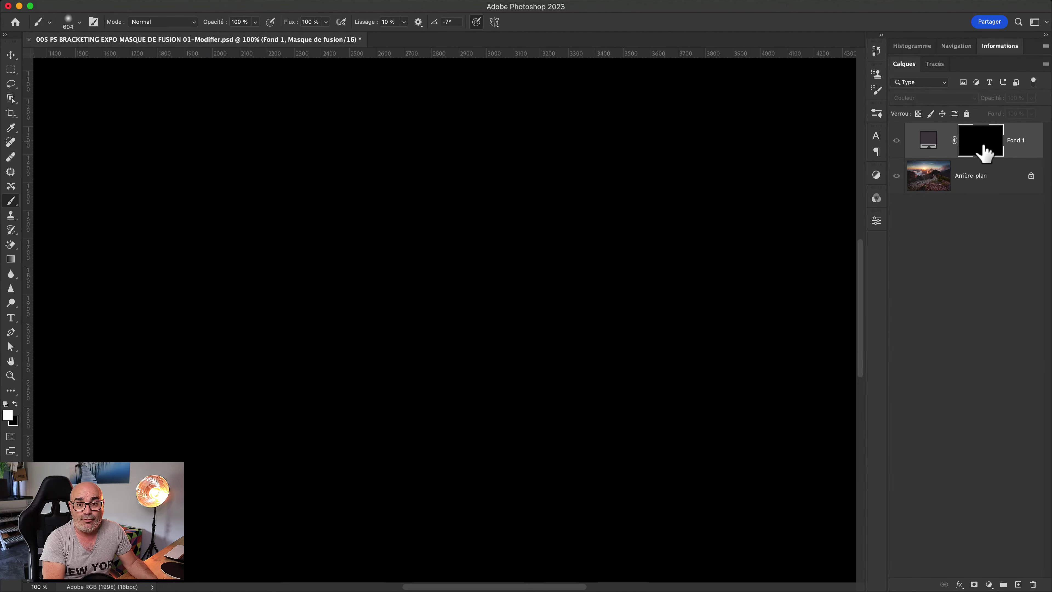
alt+click(985, 153)
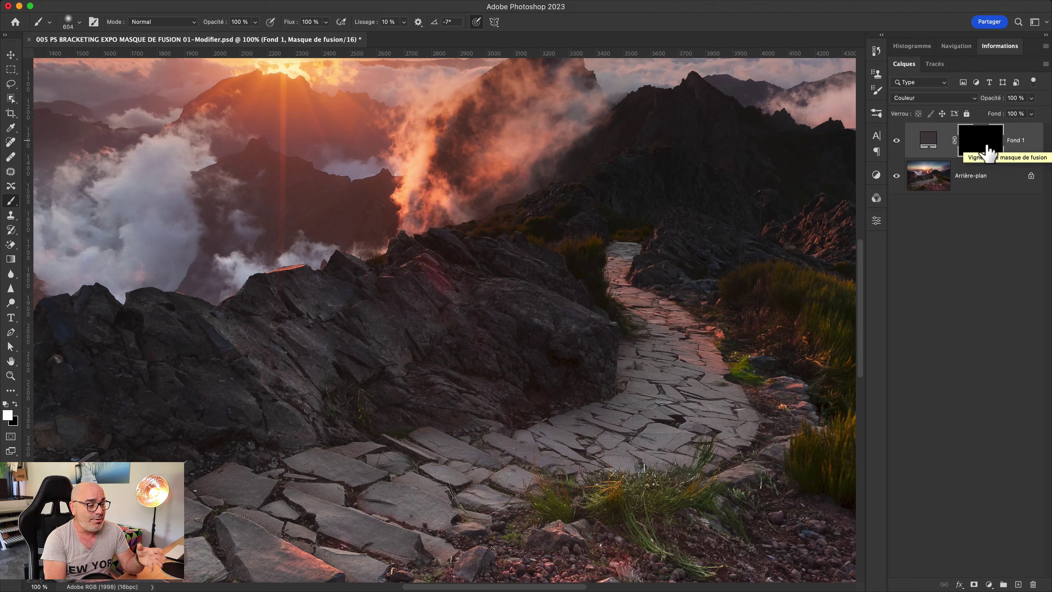
drag(425, 298, 439, 274)
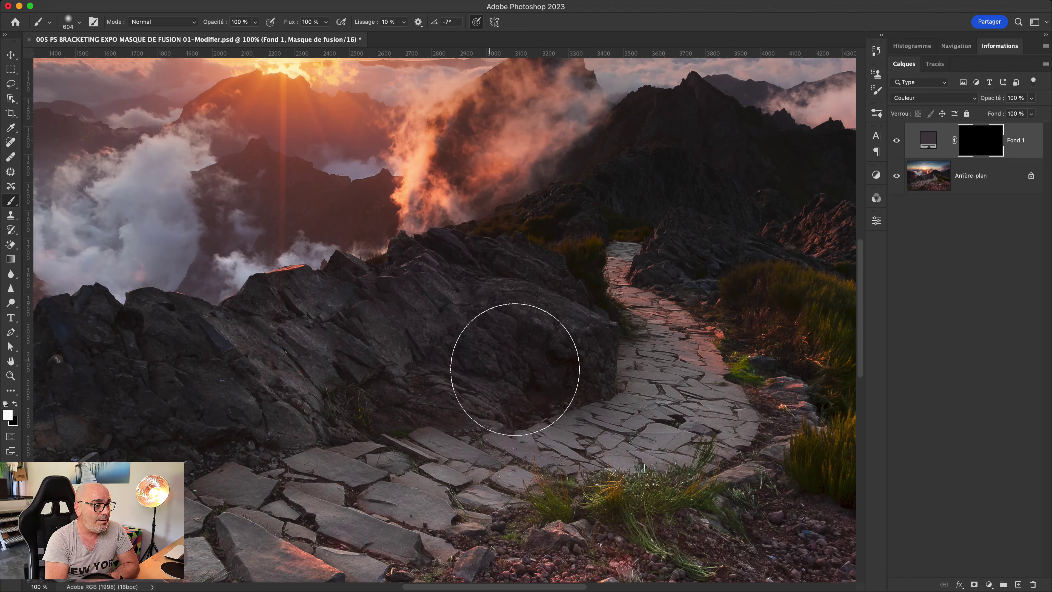
drag(521, 343, 369, 317)
mouse_move(359, 315)
mouse_down()
mouse_move(286, 345)
mouse_move(277, 364)
mouse_move(458, 353)
mouse_move(467, 369)
mouse_move(439, 316)
mouse_move(535, 340)
mouse_move(564, 376)
mouse_up()
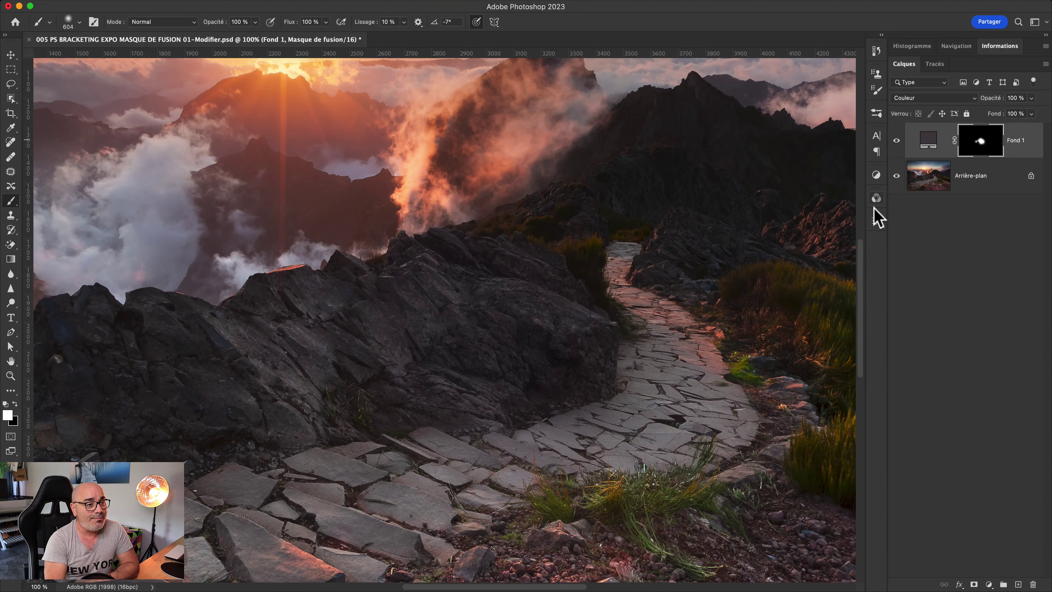
View the Bleu, Vert and Rouge channels, return to RVB, then fit and show full screen.
click(876, 199)
click(709, 327)
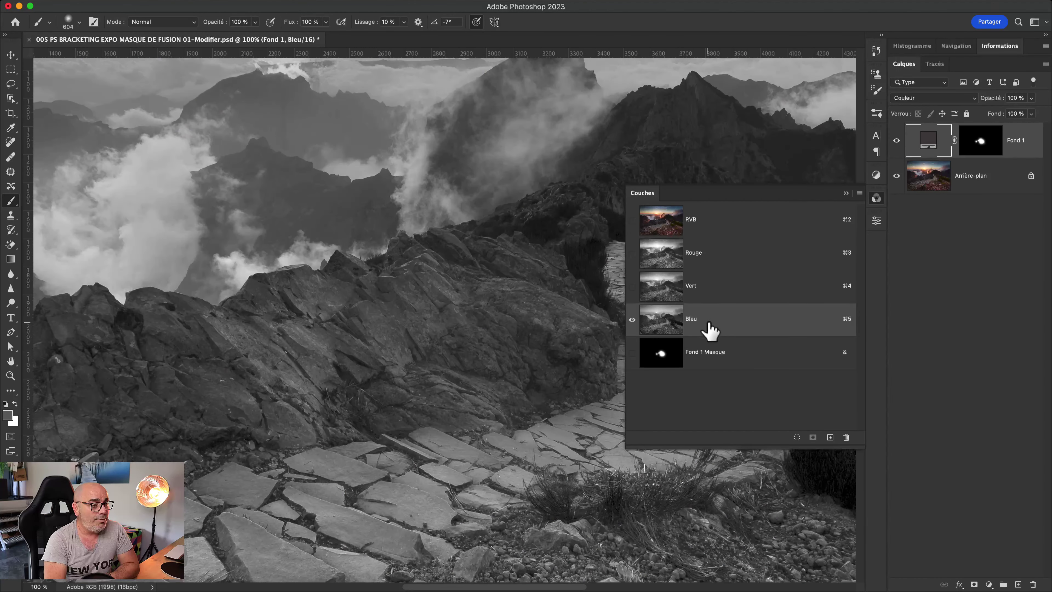
click(714, 299)
click(720, 257)
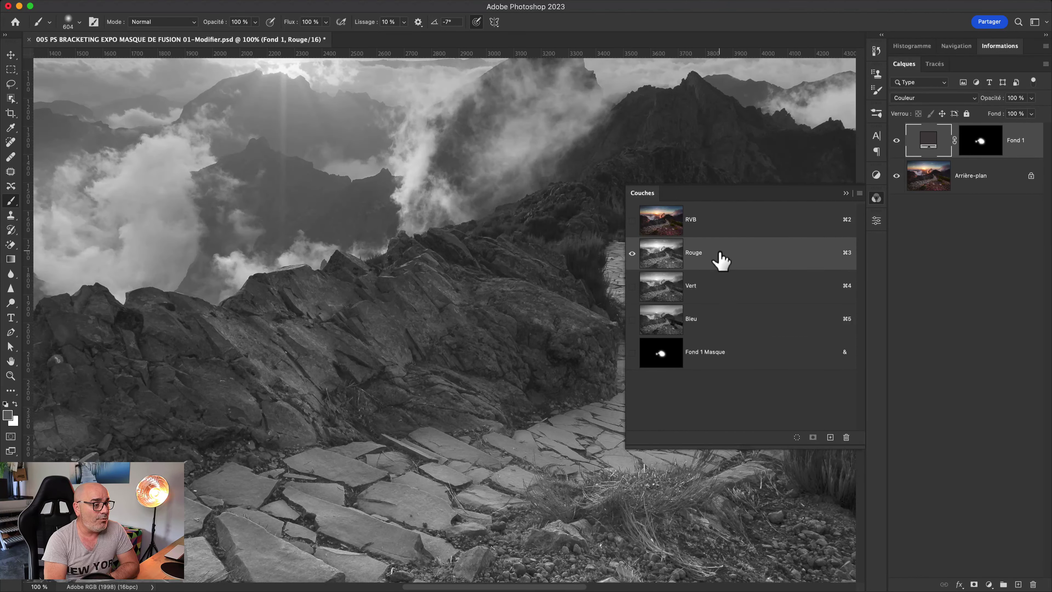
click(726, 228)
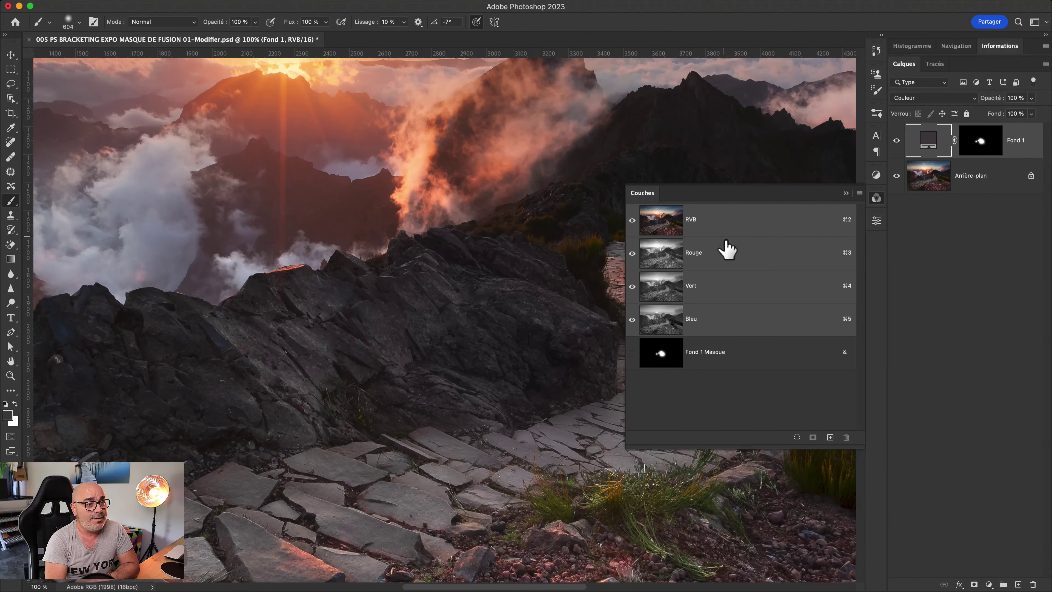
click(928, 154)
key(super+0)
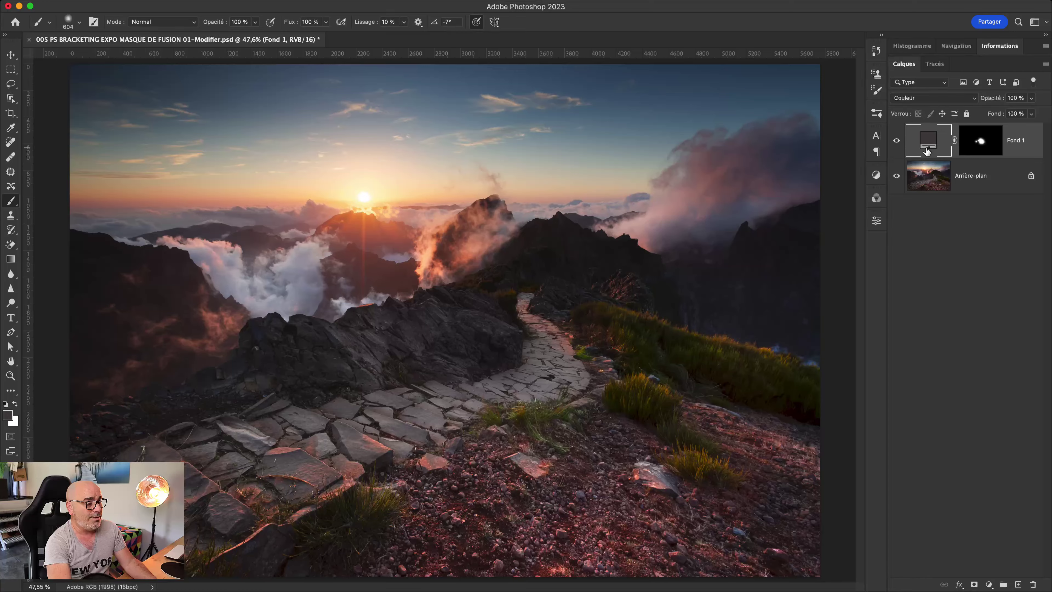
key(f)
key(f)
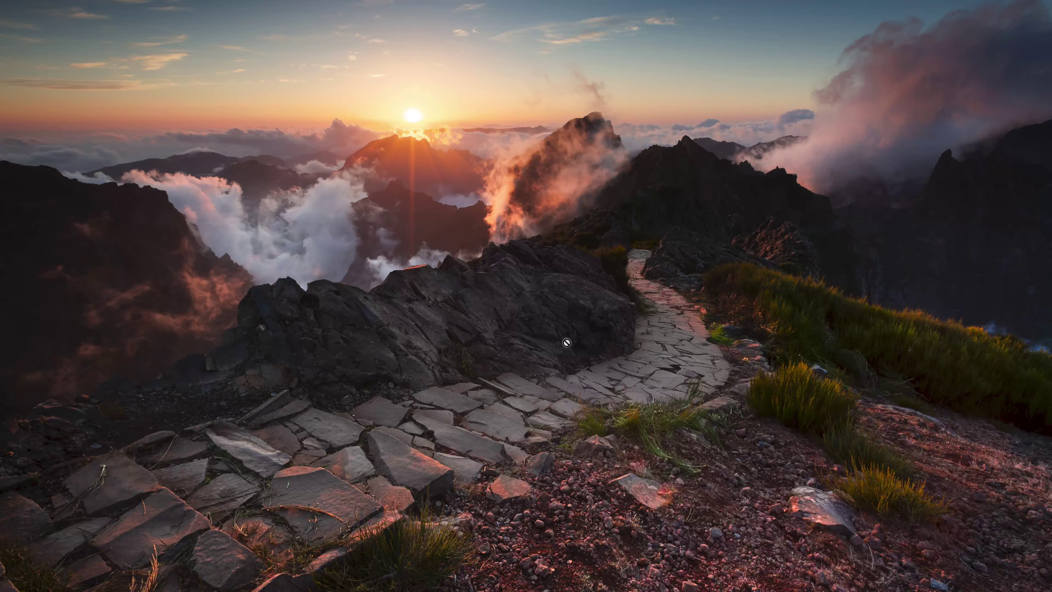